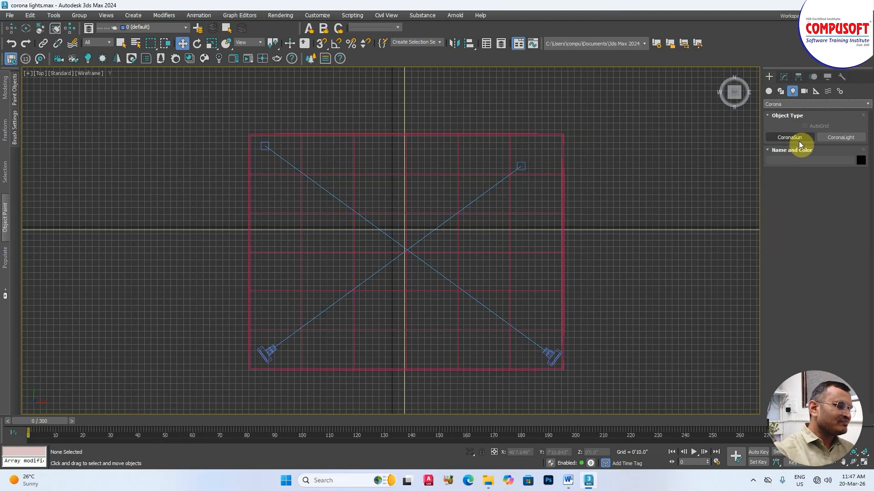
Create a rectangular CoronaLight about 6'11" by 5'0" in the Top view, in the room's upper-left area
click(841, 138)
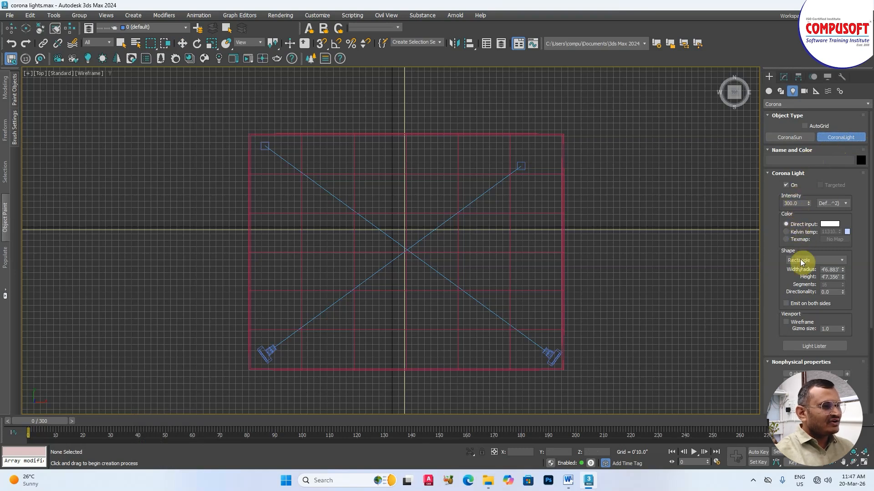
click(823, 260)
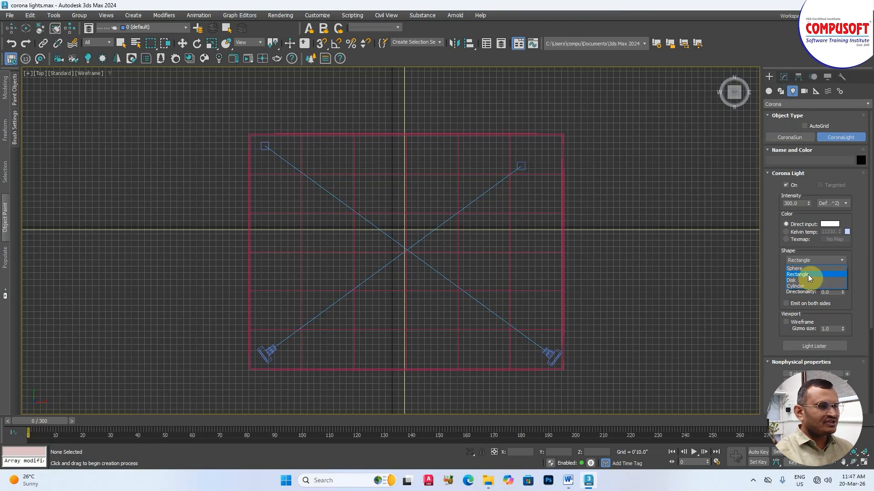
click(807, 275)
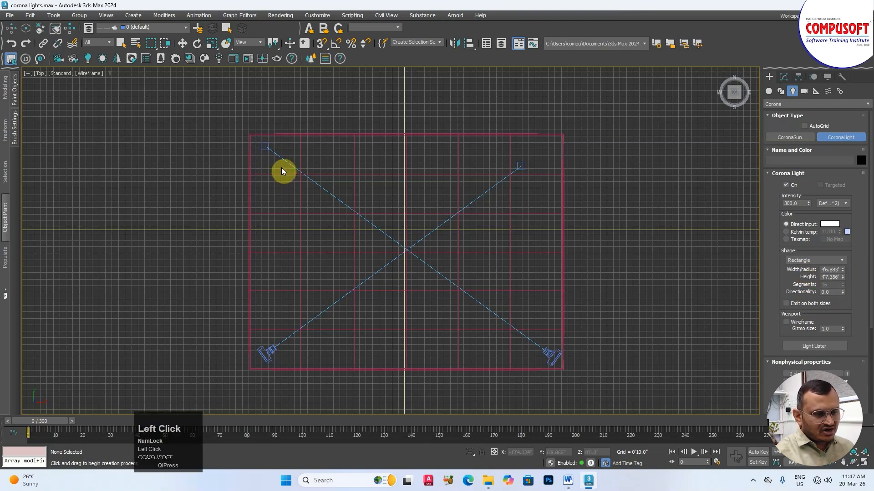
drag(293, 175, 346, 210)
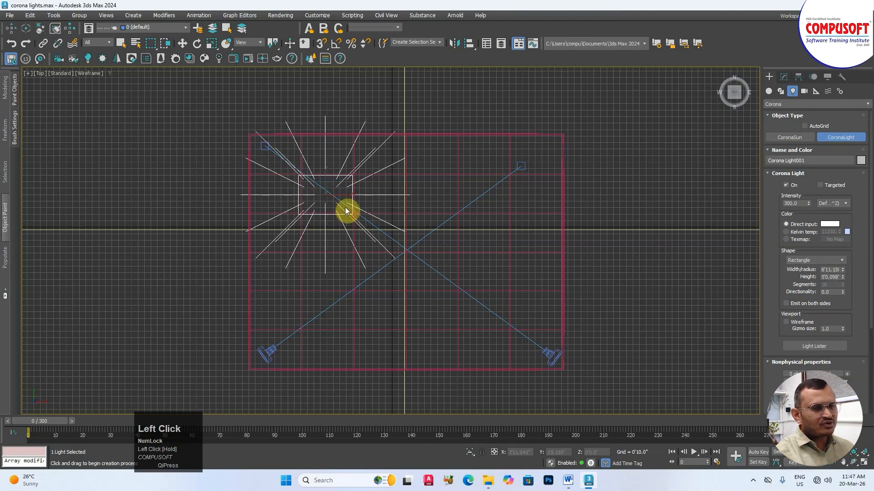
right_click(391, 190)
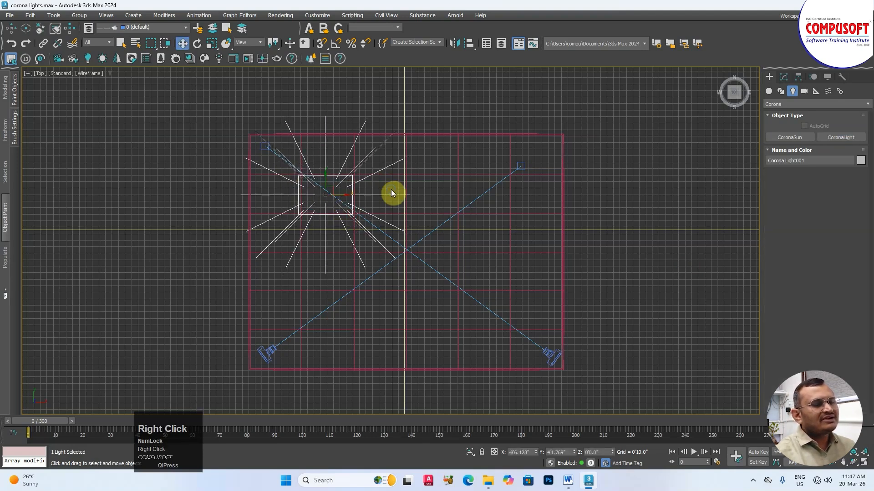
Raise the Corona light in the Front view from floor level to the ceiling, at a height of about 14'10.5"
key(space)
scroll(519, 175, up, 5)
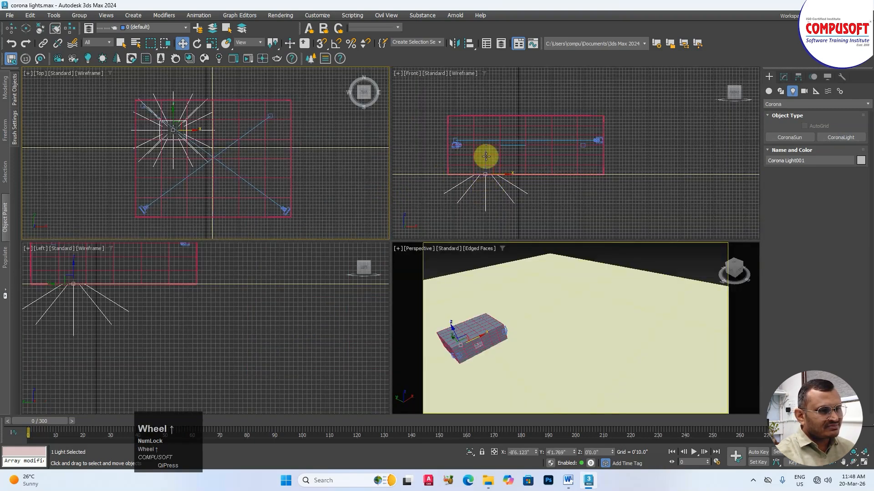
scroll(485, 181, up, 2)
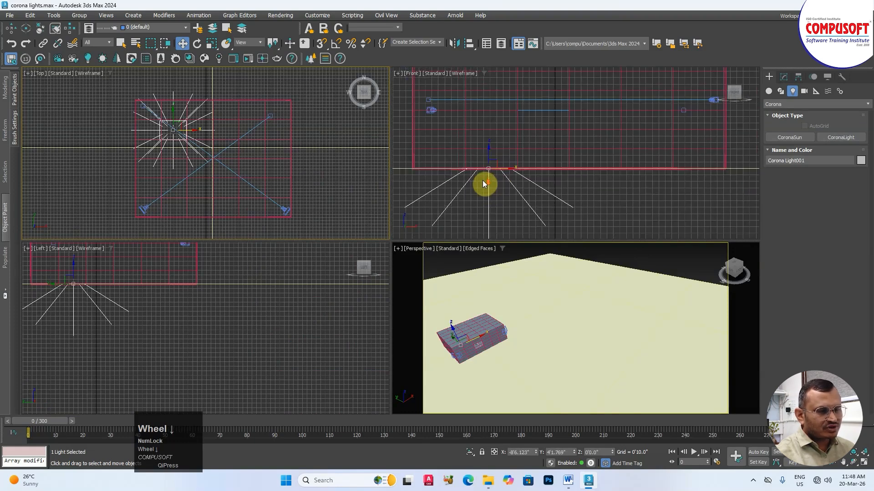
scroll(482, 180, down, 3)
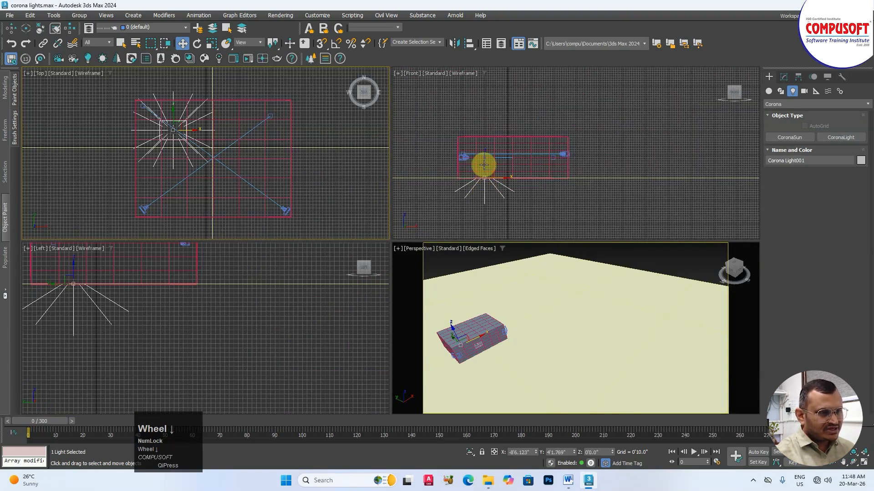
right_click(484, 164)
scroll(484, 166, up, 2)
drag(483, 165, 483, 112)
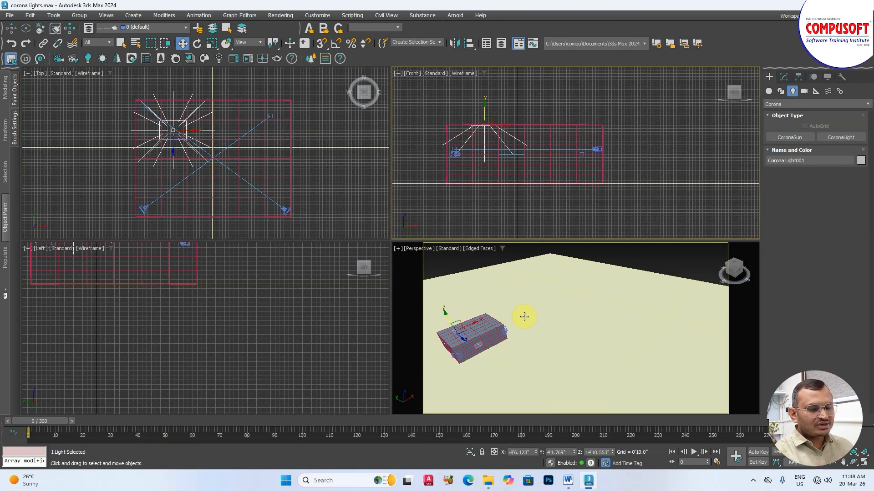
Show the Perspective view through Corona Camera001 and start an interactive Corona render, placing its window clear of the camera and Front views
key(c)
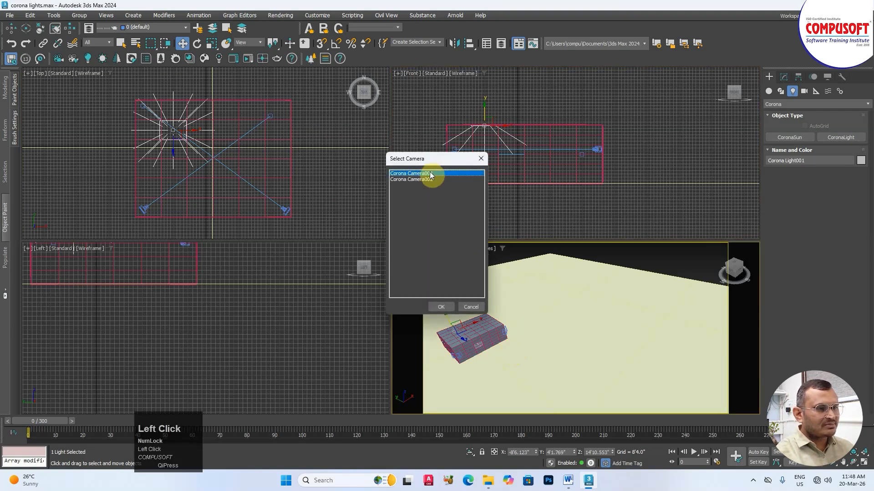
double_click(429, 173)
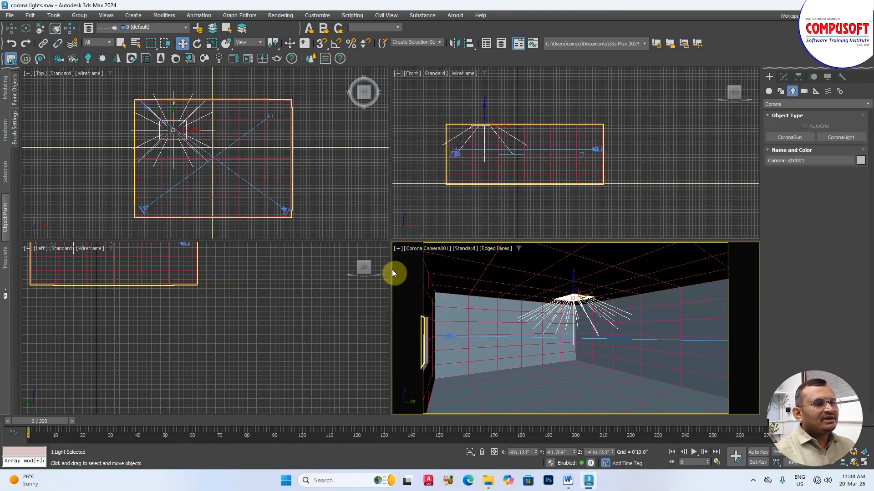
click(245, 60)
drag(247, 32, 254, 93)
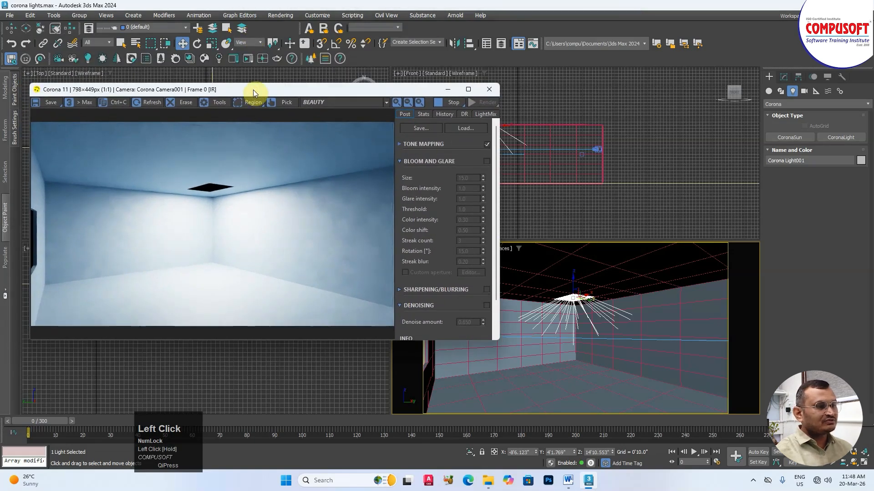
drag(373, 91, 297, 95)
Lower the light slightly below the ceiling in the Front view, to about 14'10", and return the interactive render to the camera view
right_click(484, 125)
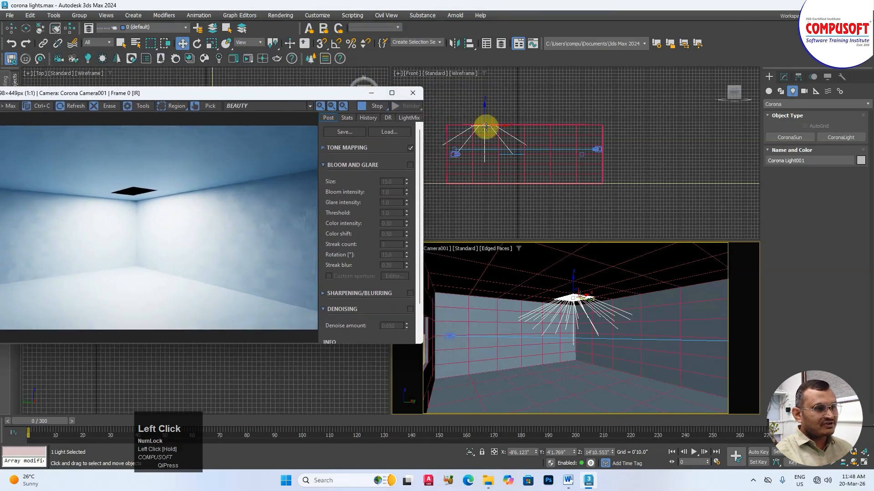
scroll(481, 124, up, 3)
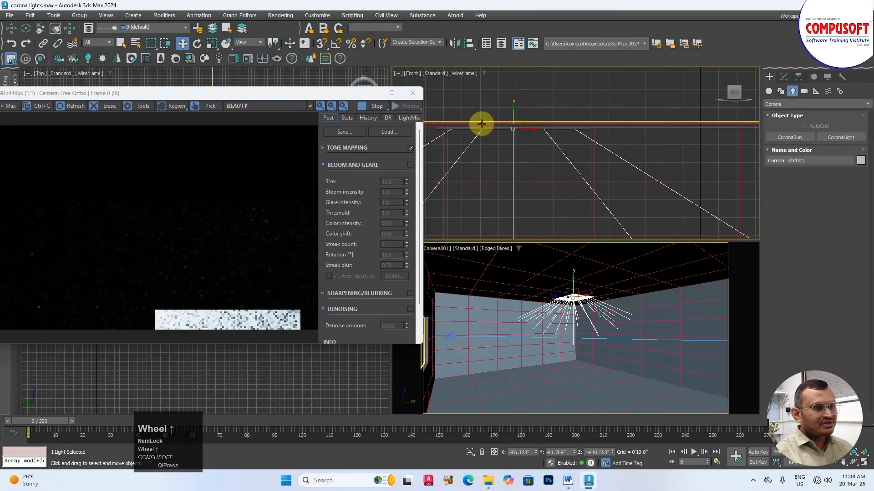
click(514, 113)
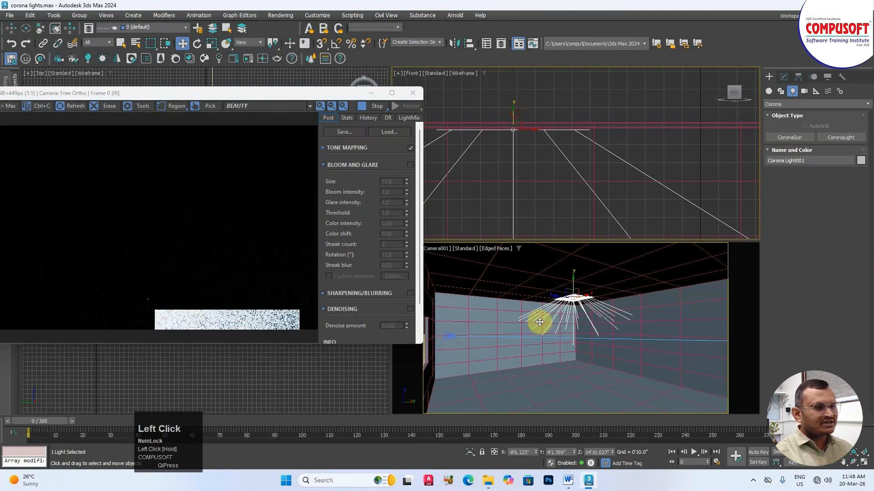
right_click(540, 336)
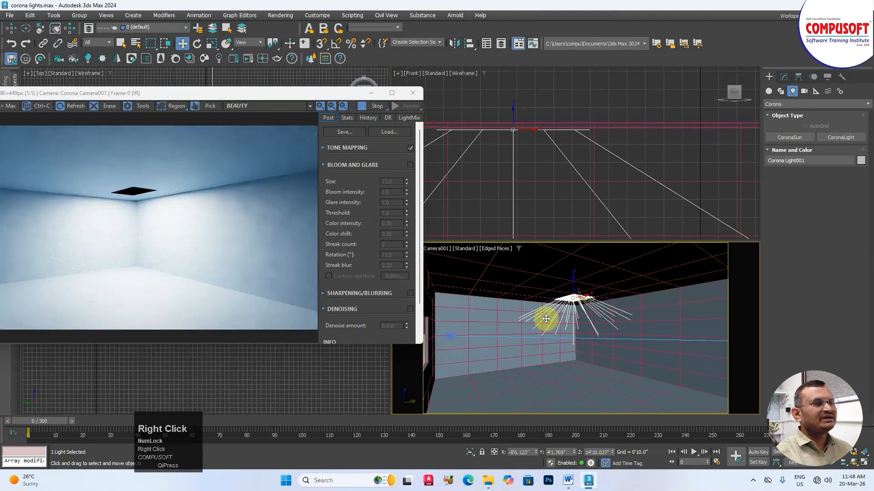
drag(204, 92, 284, 61)
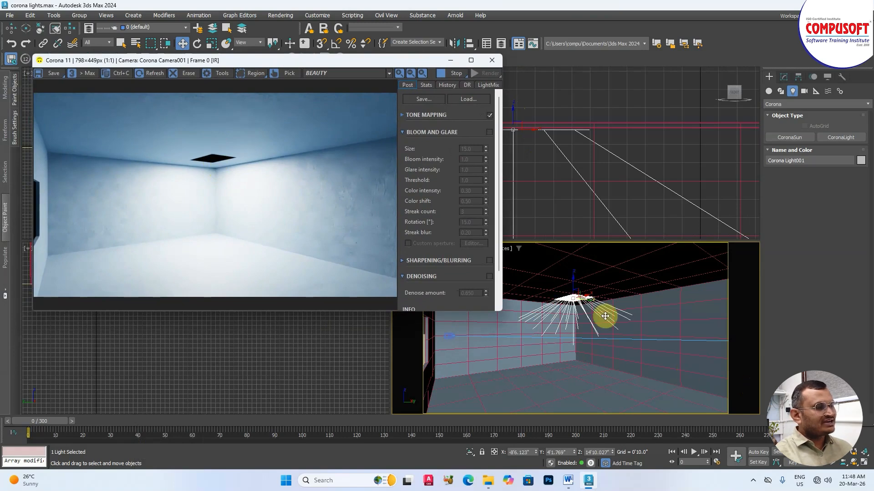
Set the Corona light's intensity to 150 and make the light directly visible to the camera
click(785, 76)
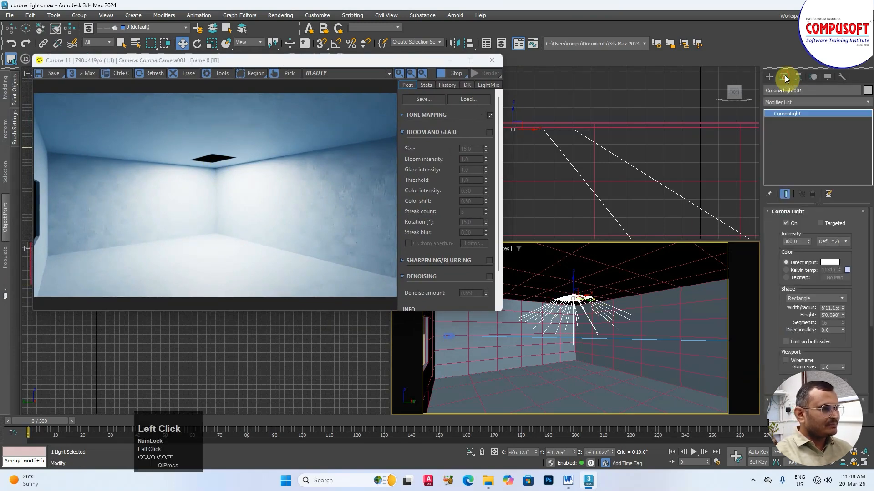
drag(796, 241, 731, 244)
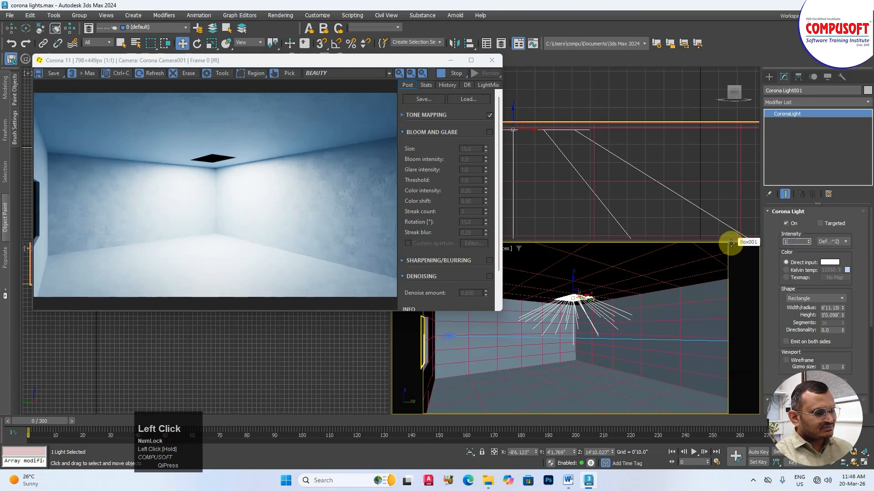
text(150)
key(Return)
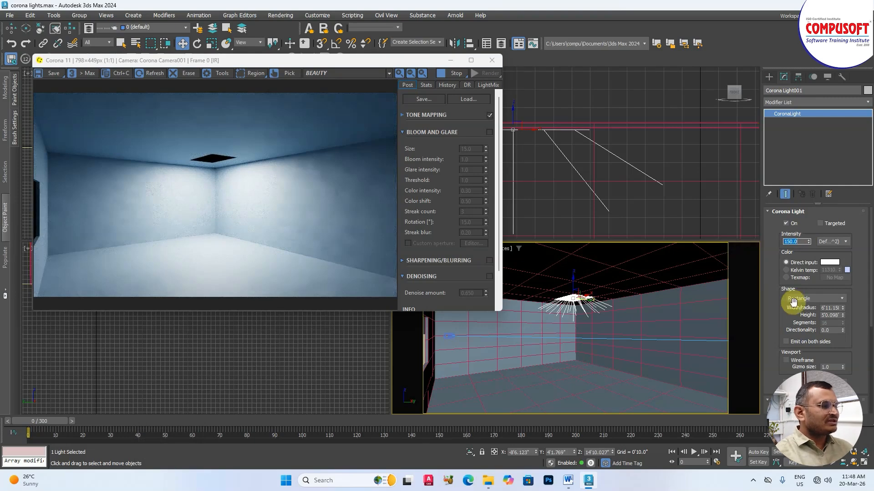
drag(780, 316, 767, 201)
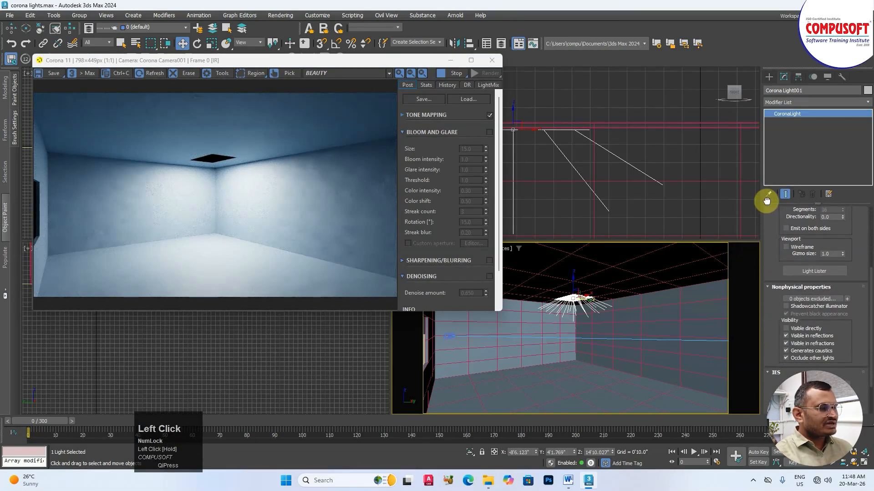
click(809, 328)
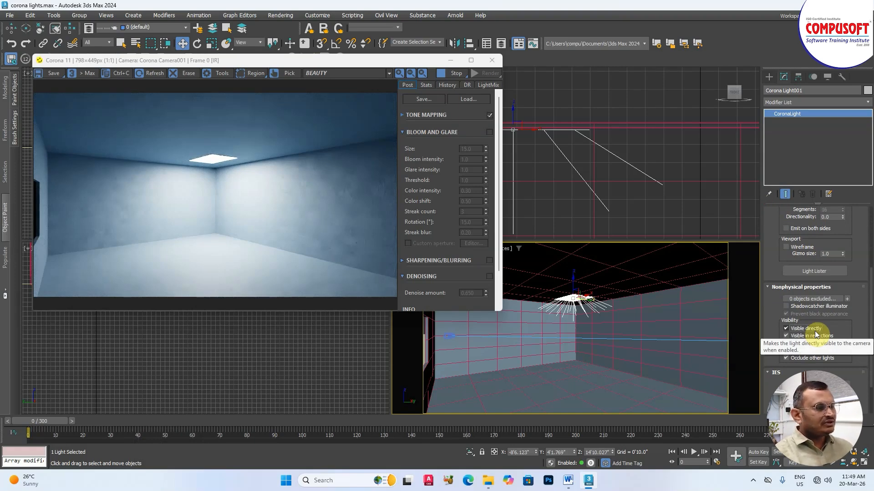
Disable the light's direct visibility, visibility in reflections and refractions, caustics generation and occlusion of other lights
click(805, 328)
click(809, 335)
click(804, 344)
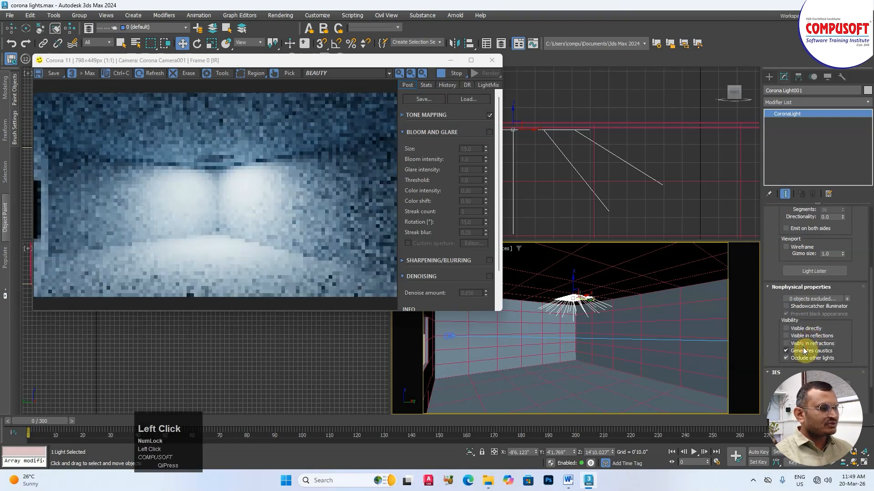
click(798, 352)
click(797, 359)
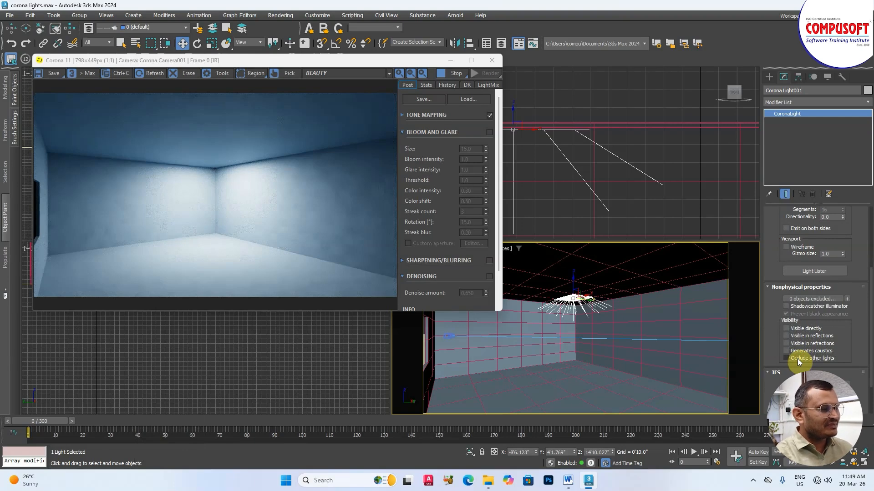
Re-enable the light's direct visibility, visibility in reflections and refractions, caustics generation and occlusion of other lights
click(794, 330)
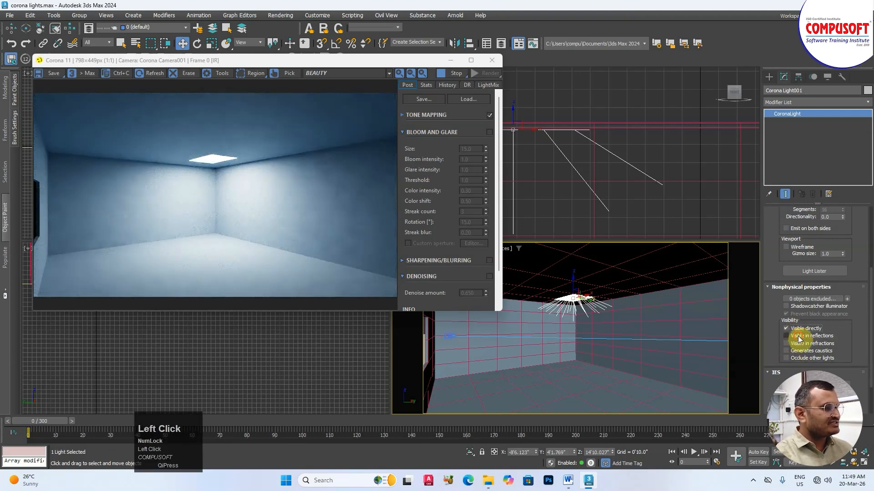
click(796, 336)
click(799, 344)
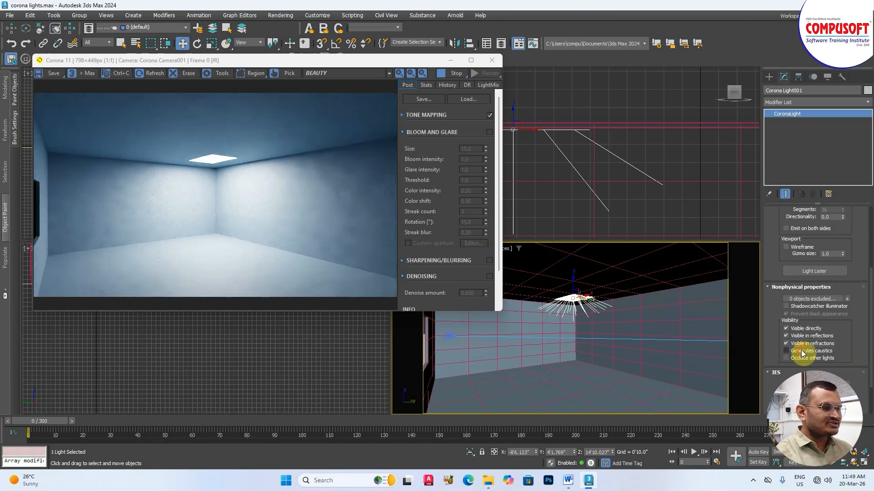
click(800, 351)
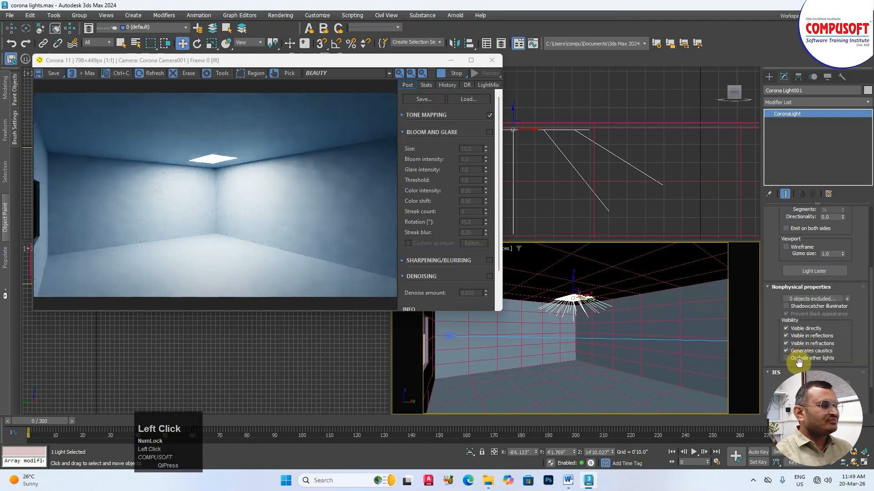
click(800, 358)
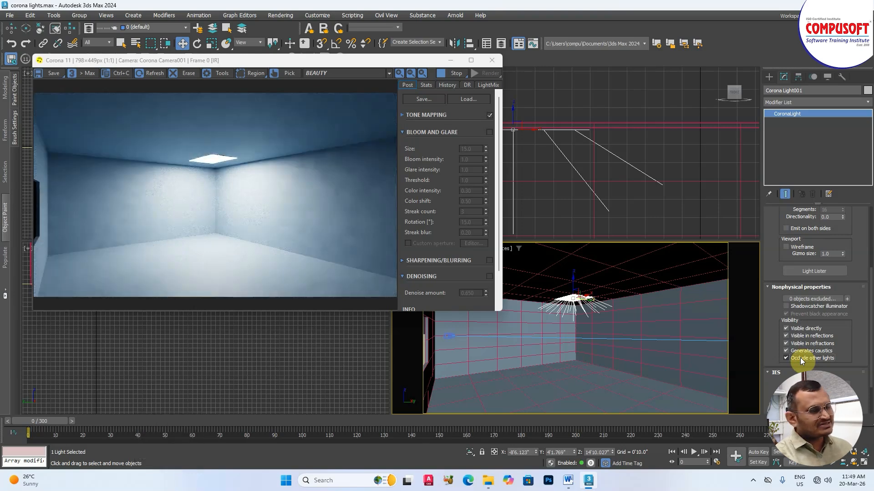
Try emitting the rectangular light on both sides, and turn the option off again
drag(774, 262, 781, 338)
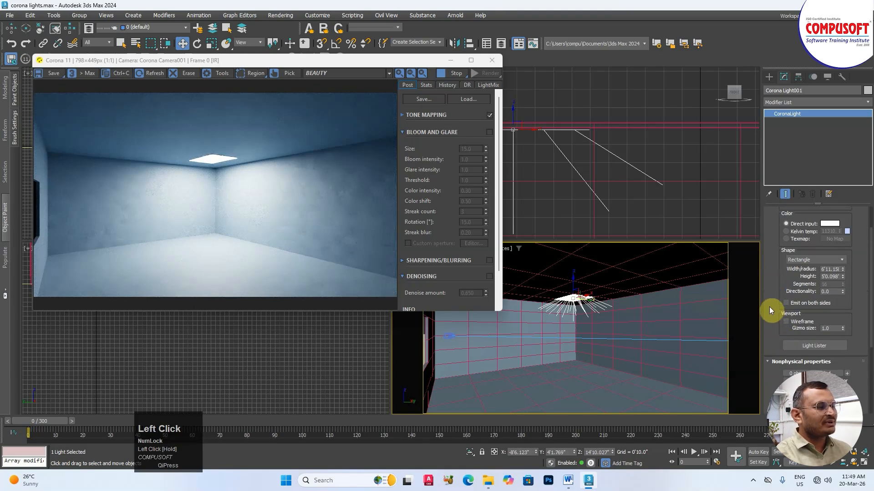
click(793, 308)
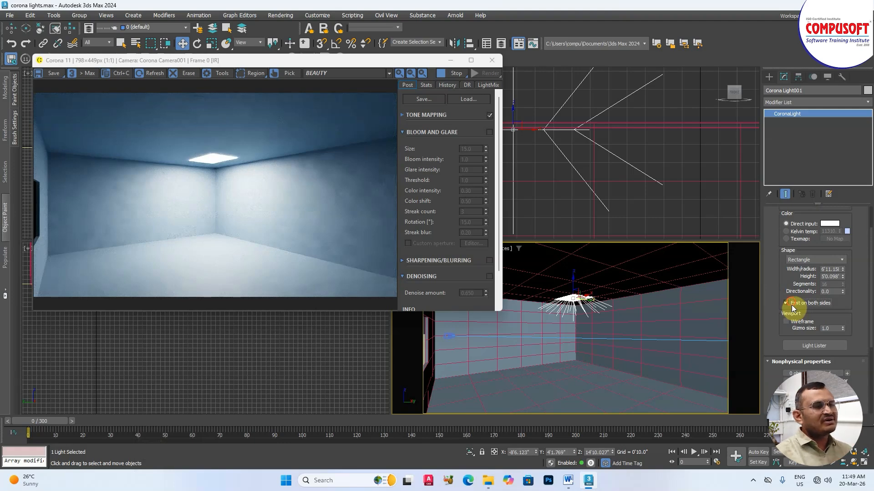
click(793, 306)
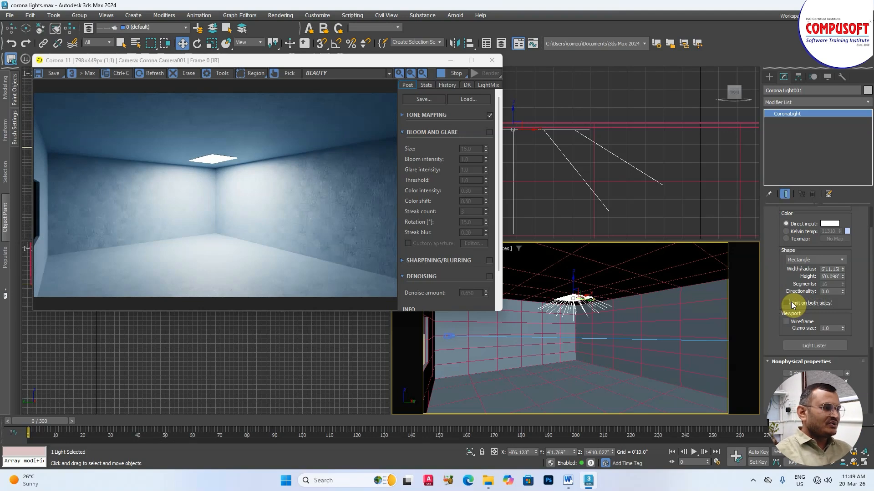
Set the Corona light's intensity to 100 and move the render window clear of the Top view
drag(771, 280, 777, 340)
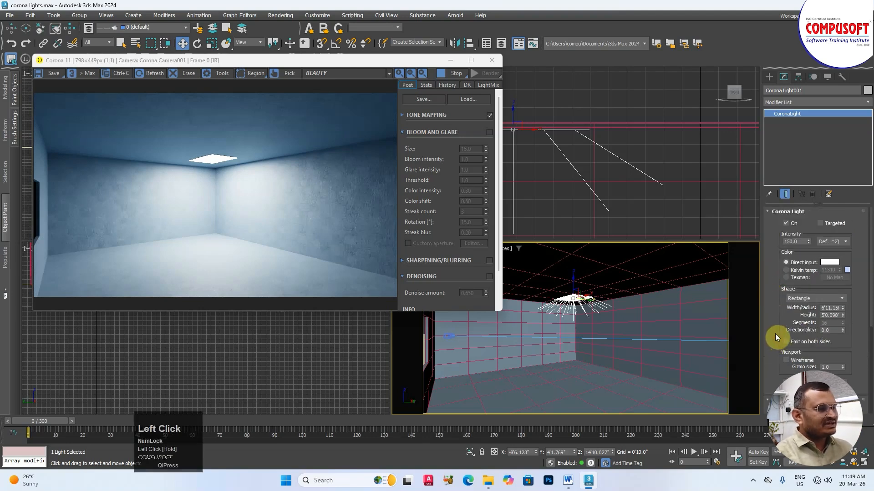
double_click(794, 241)
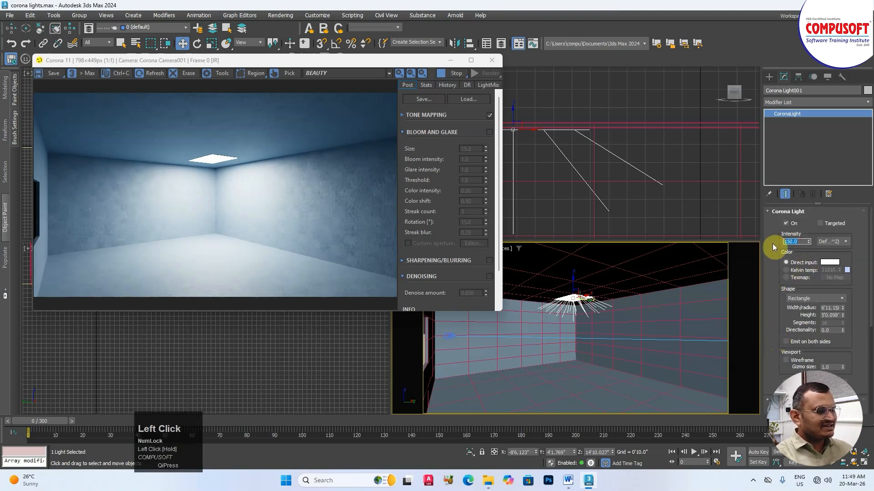
text(100)
key(Return)
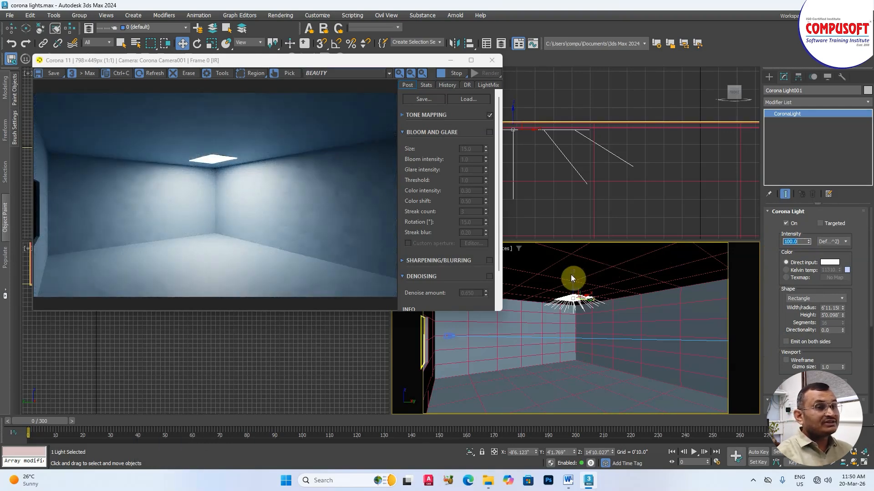
drag(271, 64, 729, 106)
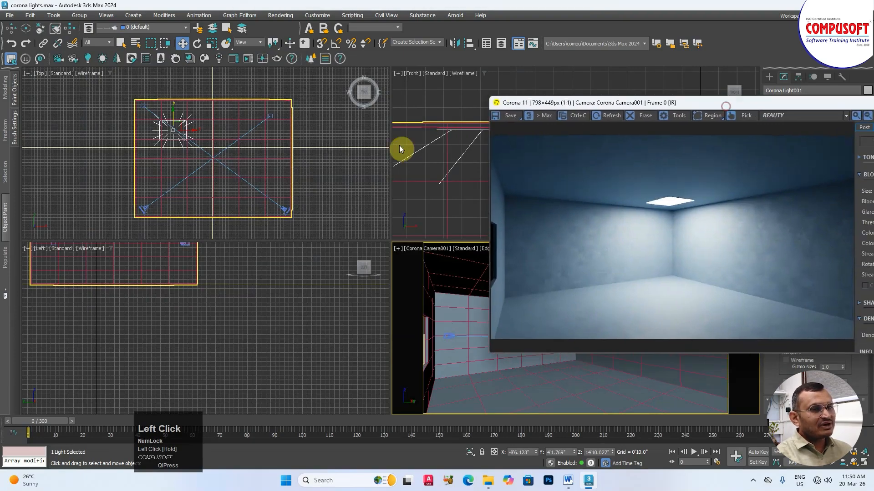
Clone the rectangular light in the Top view as one instance placed directly below it, in the lower half of the room
right_click(399, 146)
right_click(353, 191)
key(space)
scroll(345, 193, down, 3)
middle_drag(343, 210, 227, 191)
scroll(203, 190, up, 2)
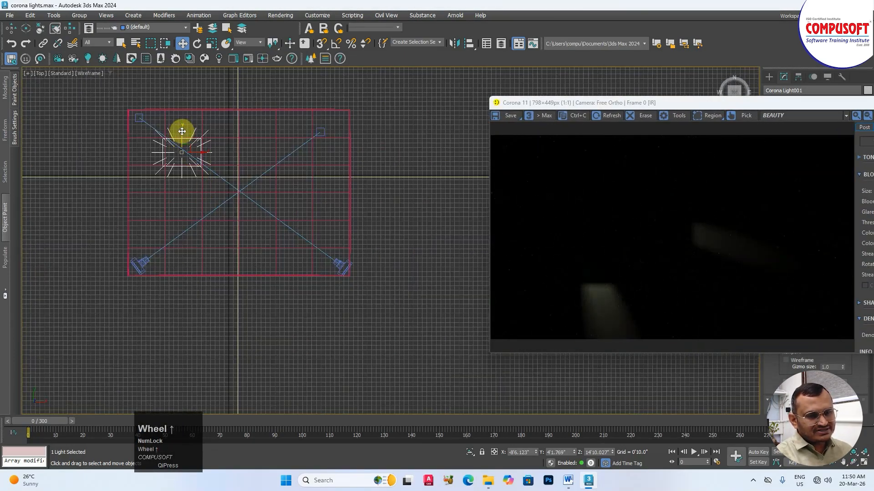
mouse_move(183, 133)
shift+mouse_down()
mouse_move(190, 211)
mouse_move(183, 212)
shift+mouse_up()
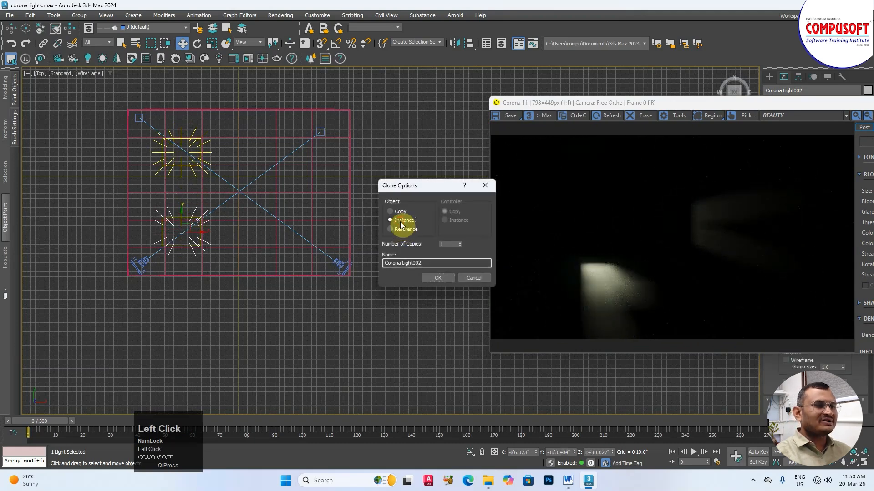
click(448, 277)
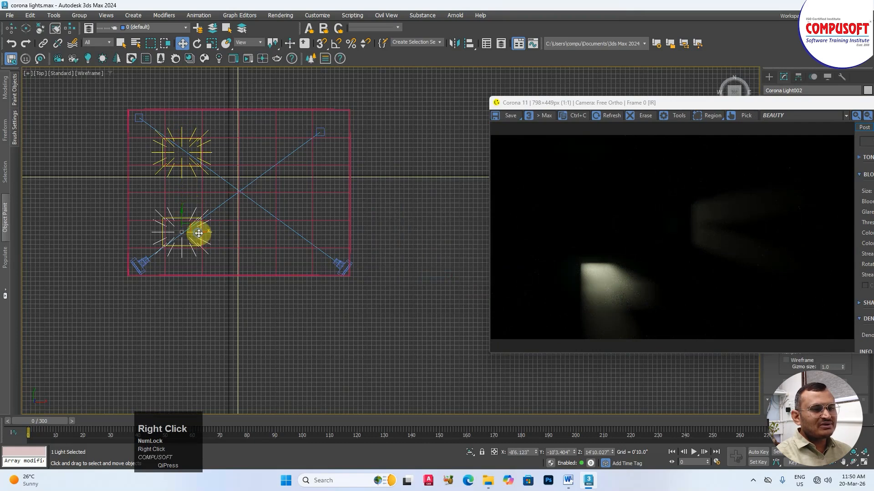
Clone two more instances of the light on the room's other side to complete a two-by-two ceiling grid
right_click(197, 234)
shift+click(196, 233)
mouse_move(196, 233)
shift+mouse_down()
mouse_move(311, 232)
mouse_move(295, 216)
mouse_move(298, 137)
shift+mouse_up()
click(438, 277)
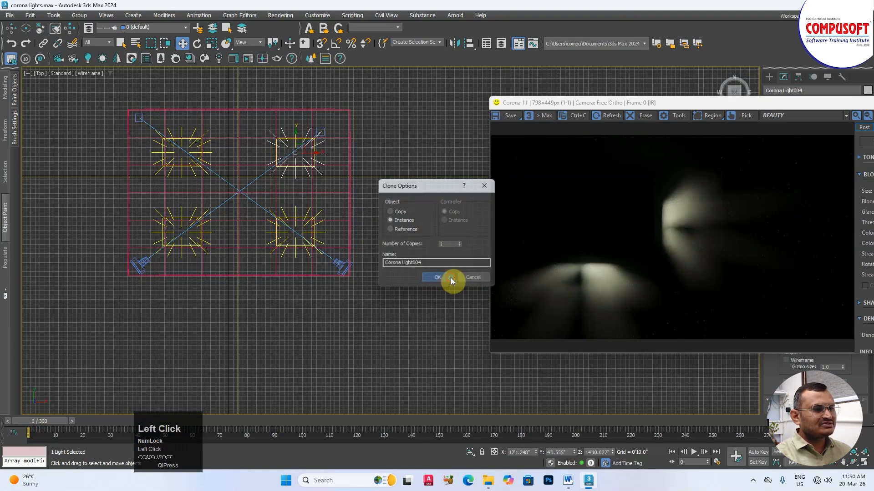
click(452, 278)
Enlarge the camera view, set the lights' intensity to 50, and move the render window clear of the light parameters
key(space)
right_click(636, 381)
key(space)
drag(614, 105, 343, 69)
double_click(798, 241)
click(695, 243)
text(50)
key(Return)
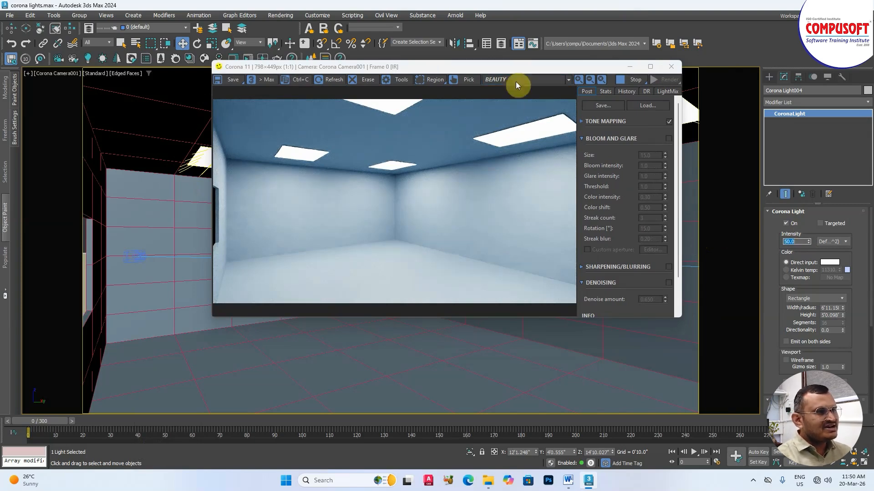
drag(515, 81, 439, 96)
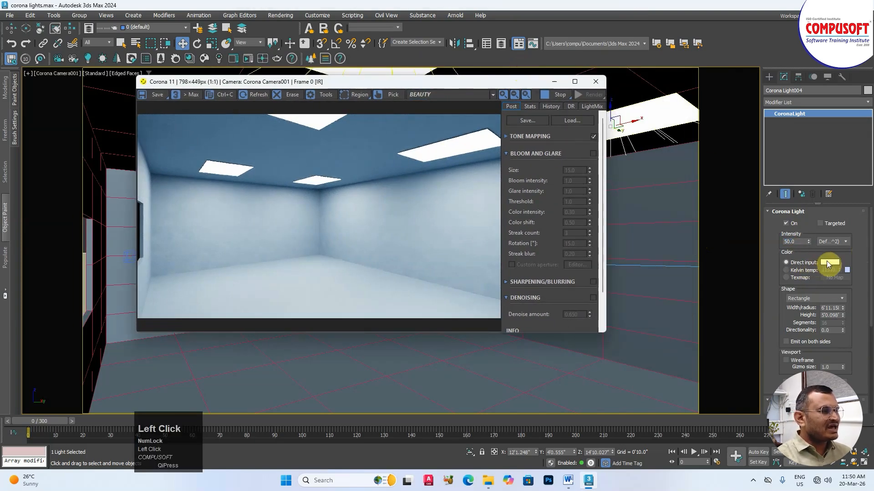
Try a warm tan direct input colour on the lights
click(831, 263)
mouse_move(628, 193)
mouse_down()
mouse_move(608, 196)
mouse_move(652, 199)
mouse_up()
drag(685, 232, 678, 190)
click(780, 244)
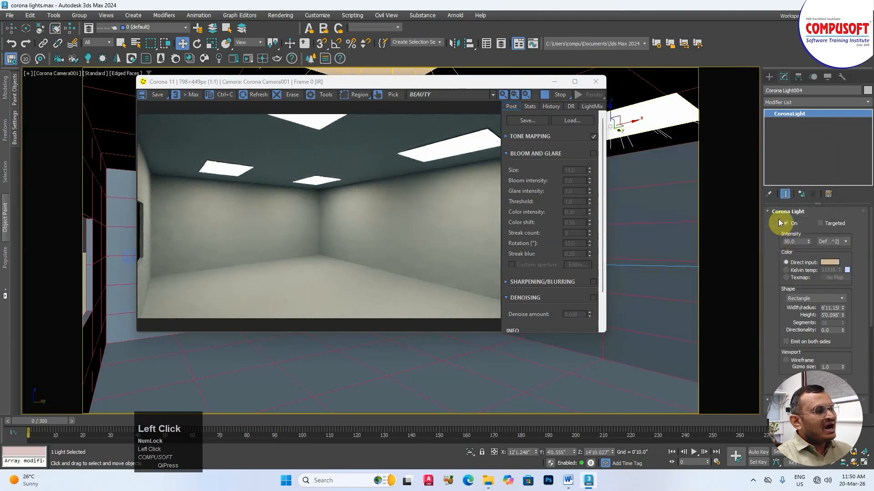
Try a Kelvin colour temperature of about 6158 for the lights, and return to a white direct input colour
click(796, 271)
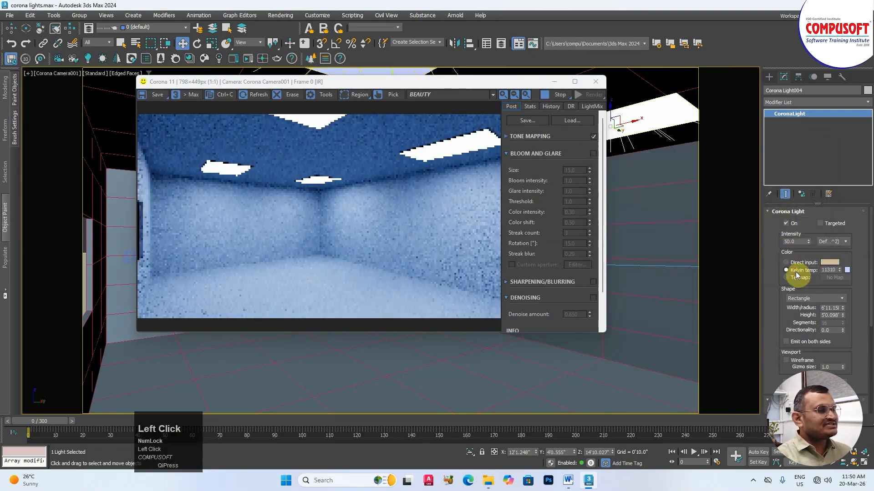
drag(839, 270, 836, 242)
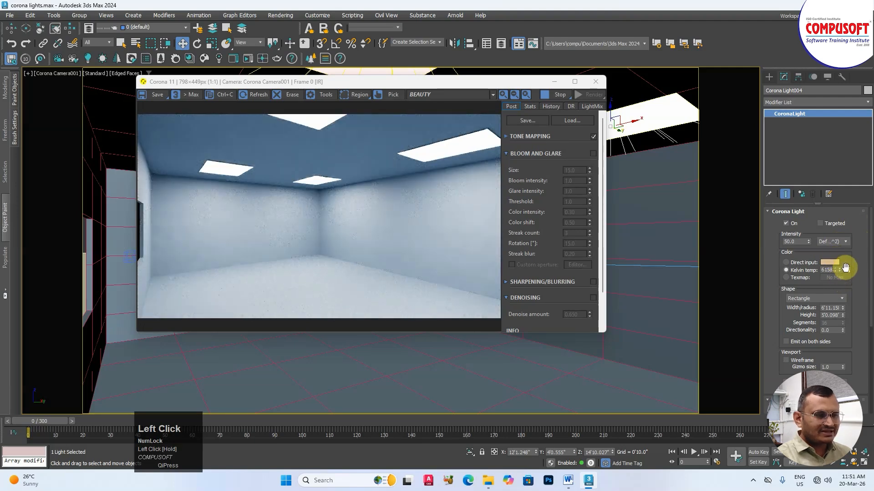
click(831, 263)
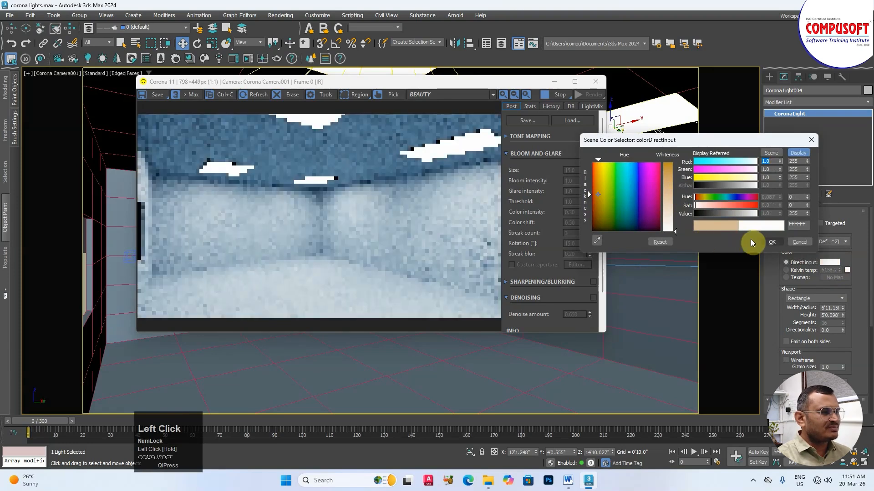
click(766, 241)
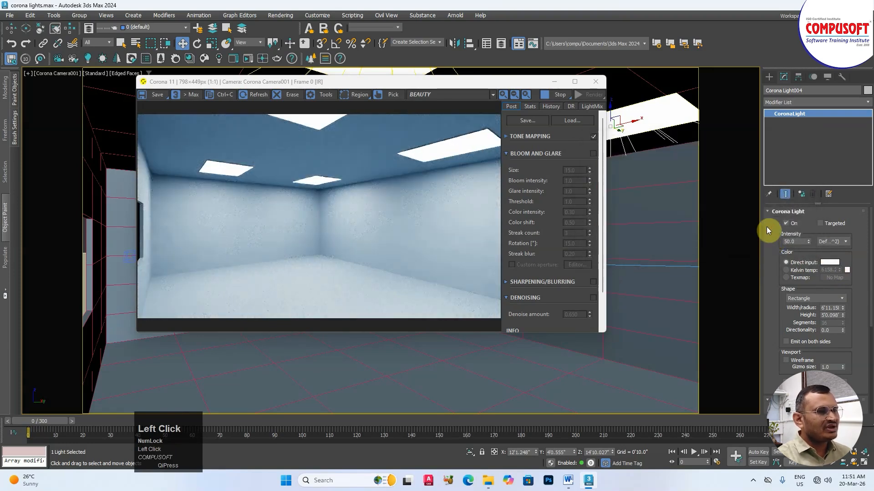
Try the Sphere and Disk shapes on the lights, and set the shape back to Rectangle
click(802, 298)
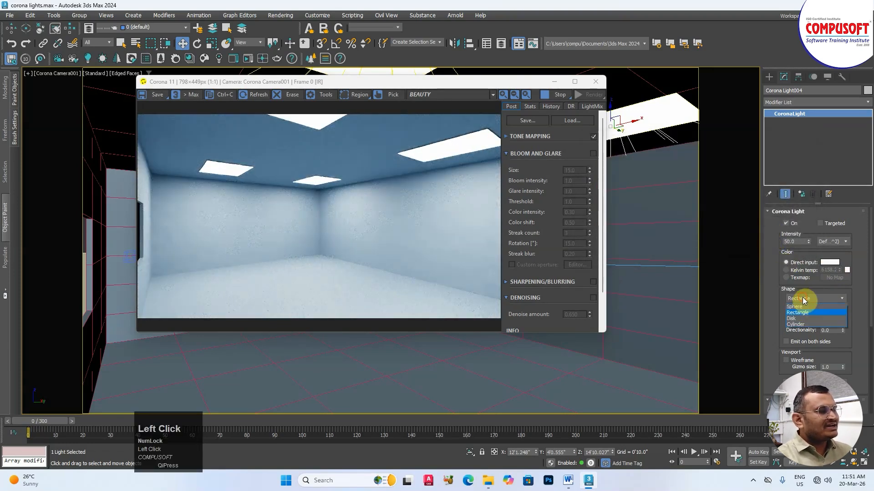
click(802, 306)
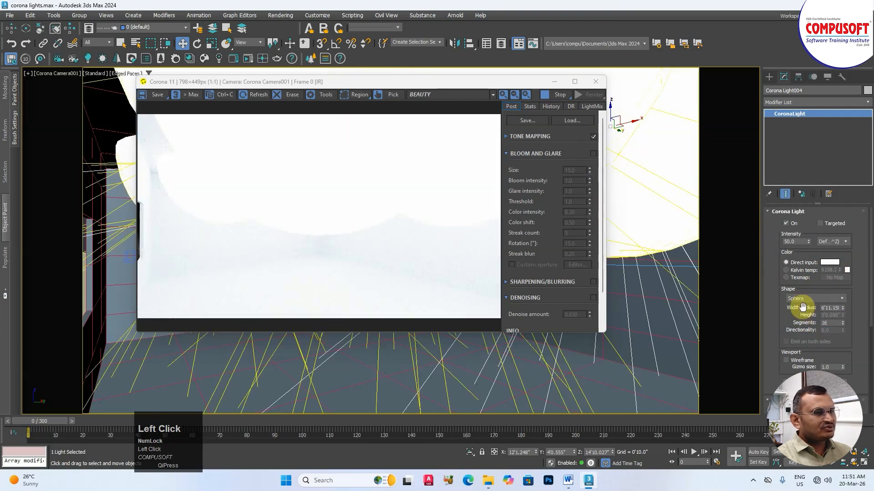
click(807, 299)
click(805, 307)
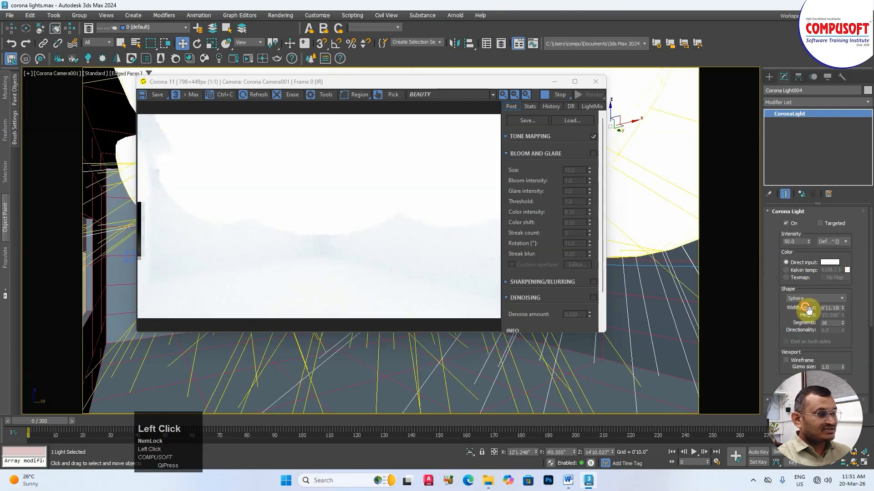
click(805, 299)
click(804, 312)
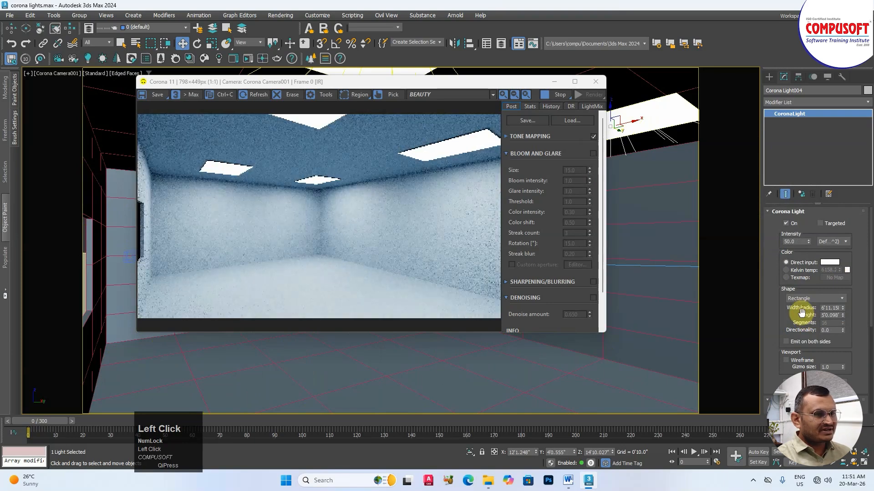
click(806, 299)
click(805, 319)
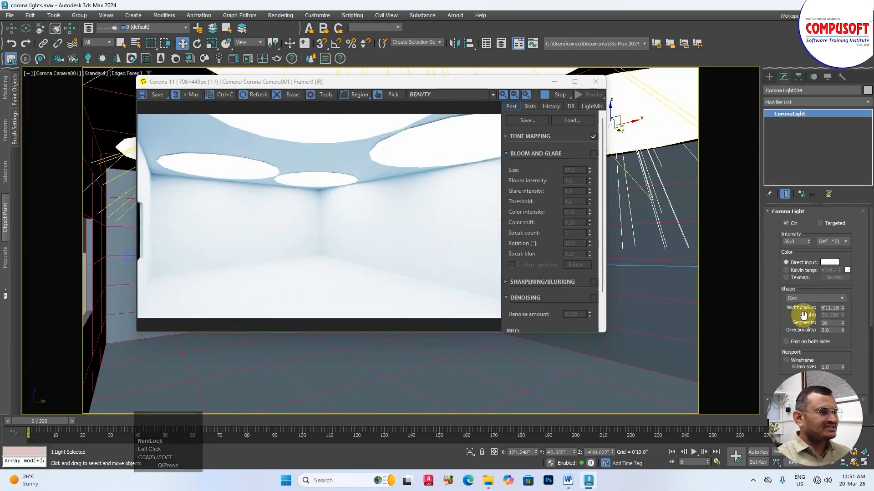
click(807, 300)
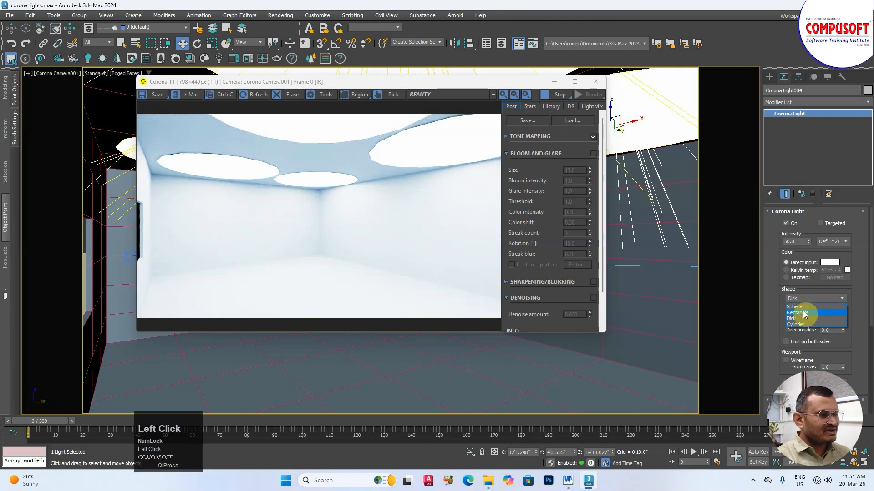
click(804, 313)
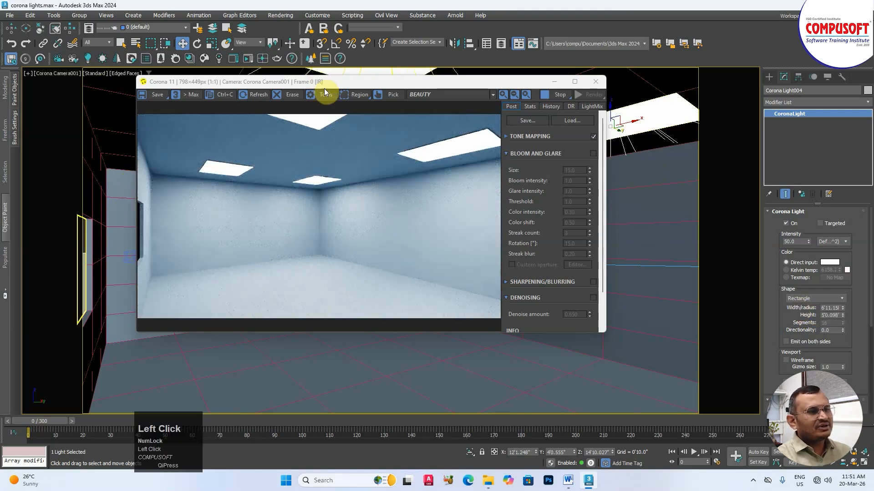
Stop and close the interactive render, and delete the two upper lights in the Top view
click(567, 95)
click(595, 85)
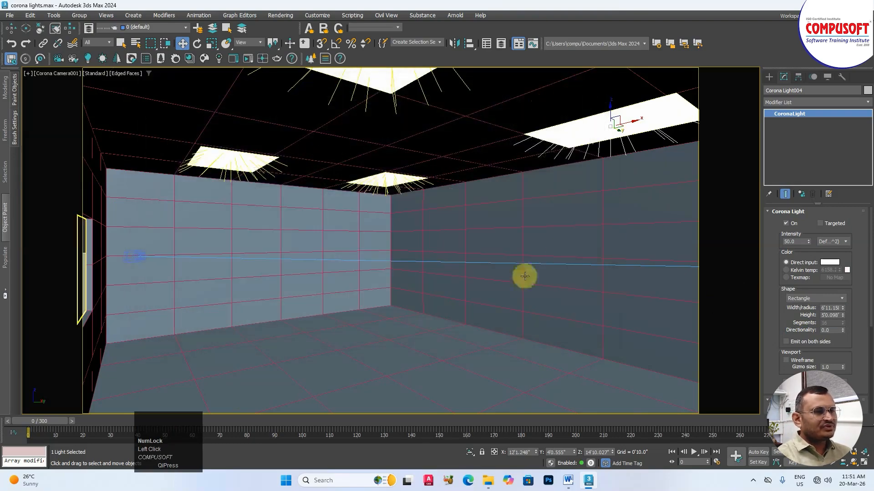
key(space)
key(space)
scroll(405, 246, up, 3)
scroll(380, 253, down, 2)
scroll(364, 167, up, 4)
key(Delete)
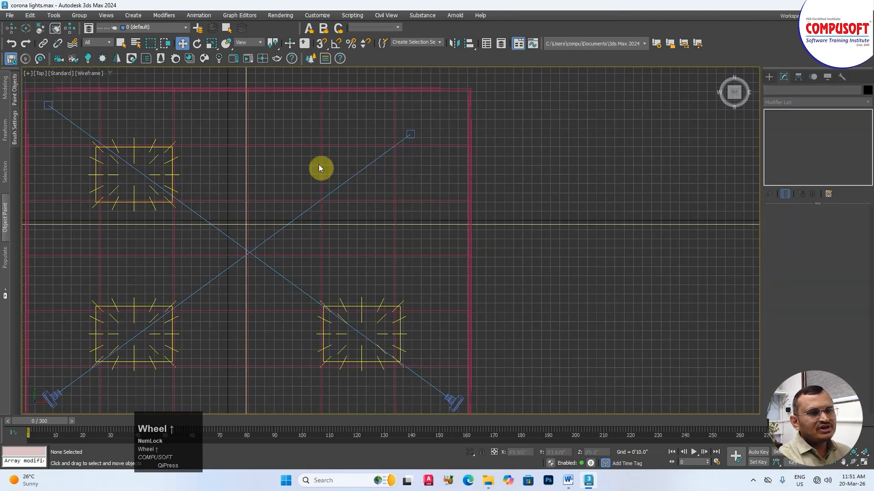
scroll(245, 172, down, 4)
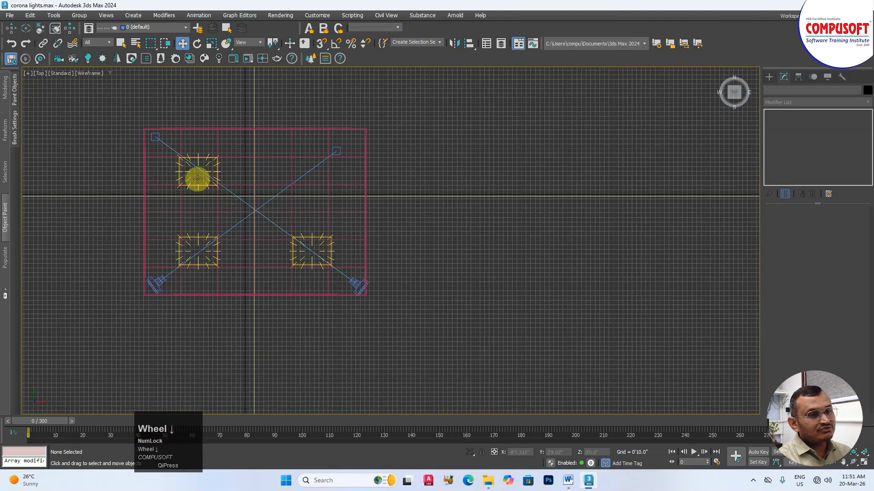
click(198, 180)
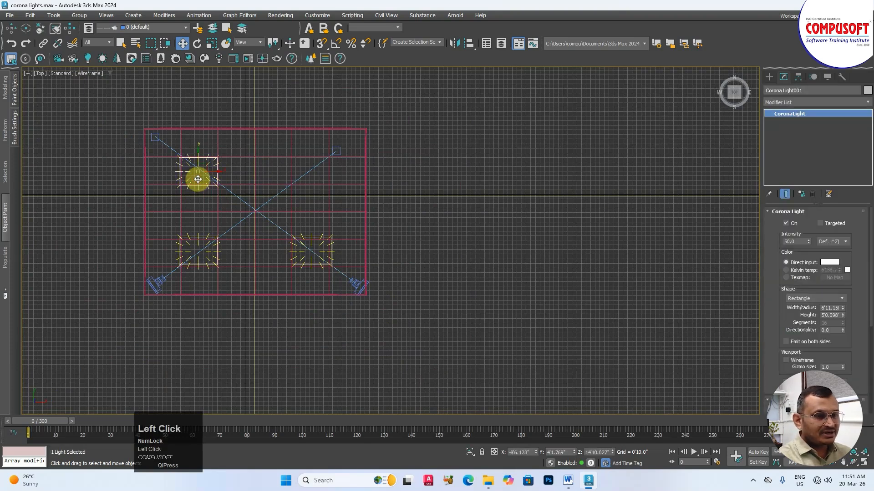
key(Delete)
Select the remaining lights, Corona Light002 and Corona Light003, by name and delete them
key(h)
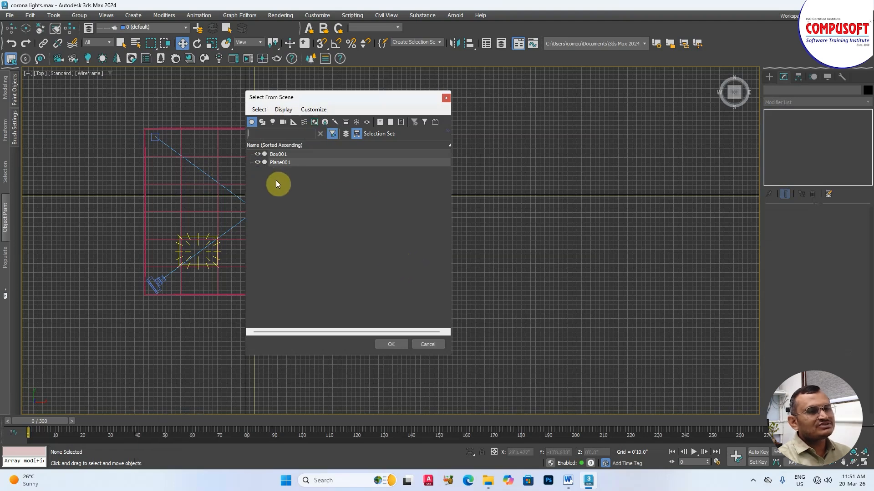
click(273, 122)
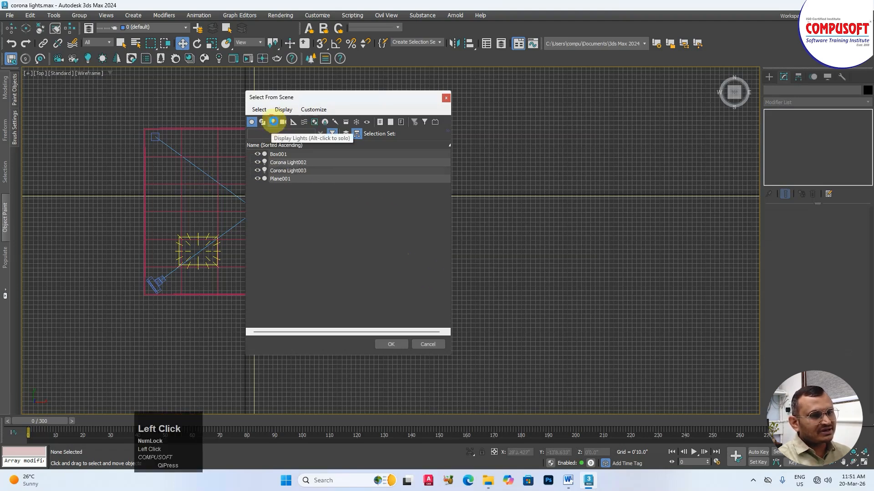
click(290, 162)
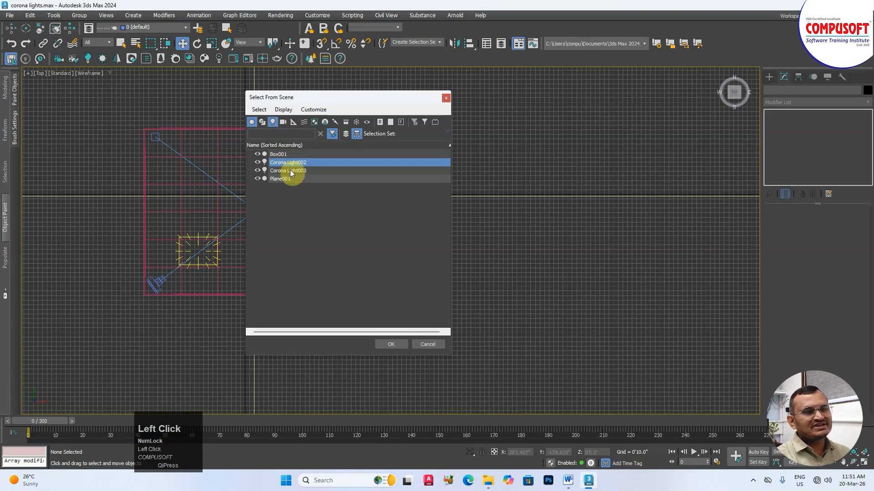
shift+click(290, 171)
click(391, 344)
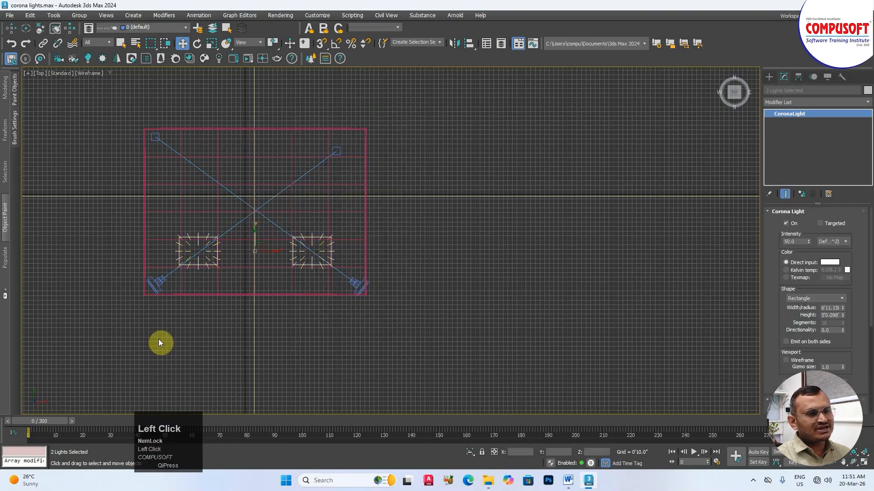
click(216, 344)
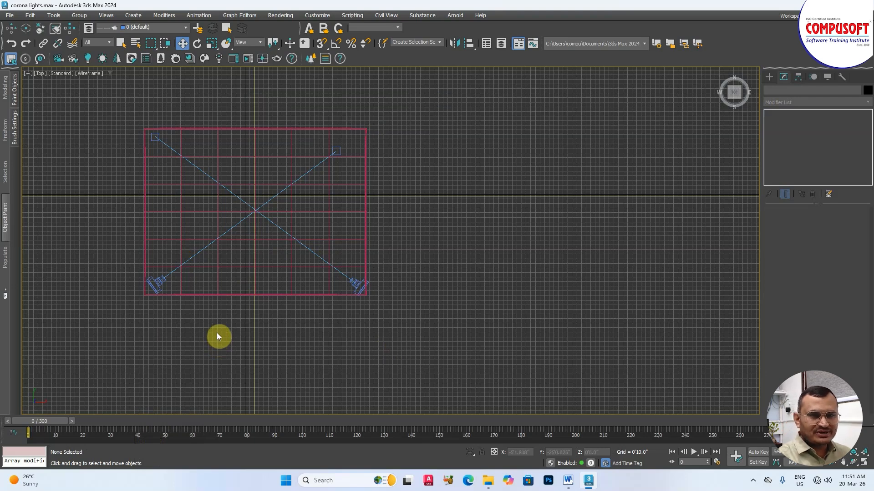
Create a Sphere-shaped Corona light with a radius of about 2'6" in the camera view and raise it to about 8'4" in Z
click(770, 77)
key(space)
right_click(507, 318)
key(space)
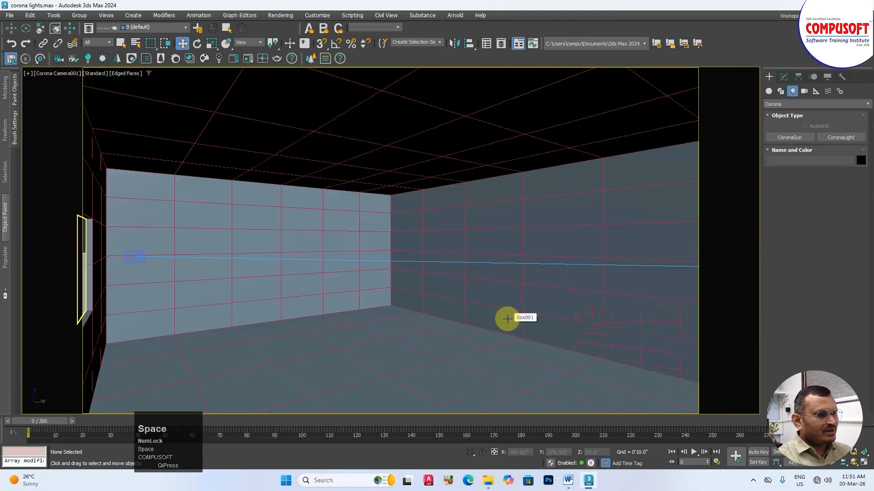
click(855, 138)
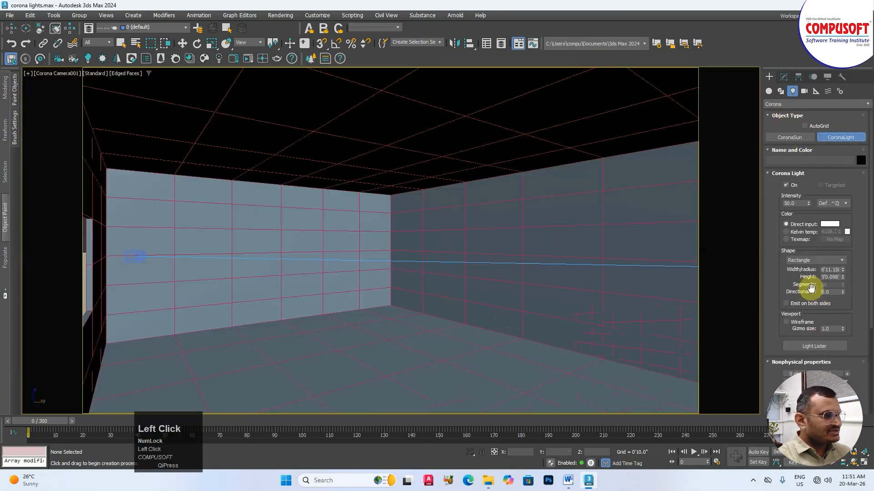
click(810, 261)
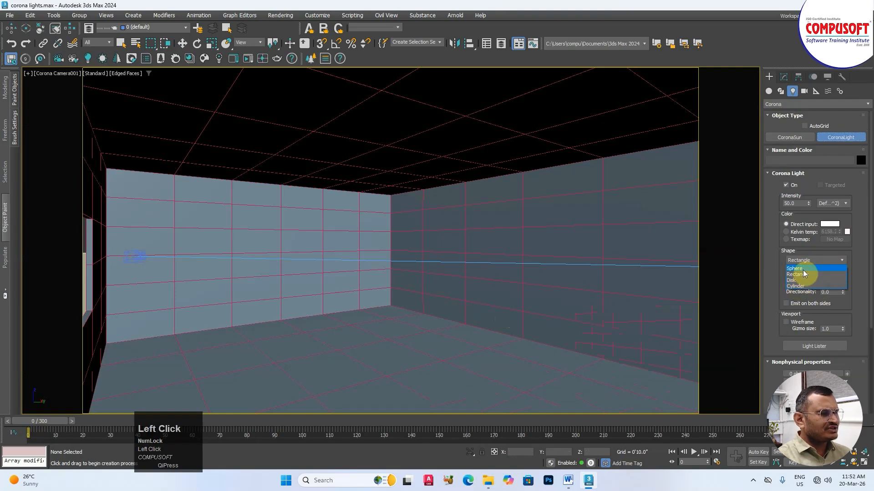
click(803, 269)
drag(392, 341, 395, 233)
right_click(397, 333)
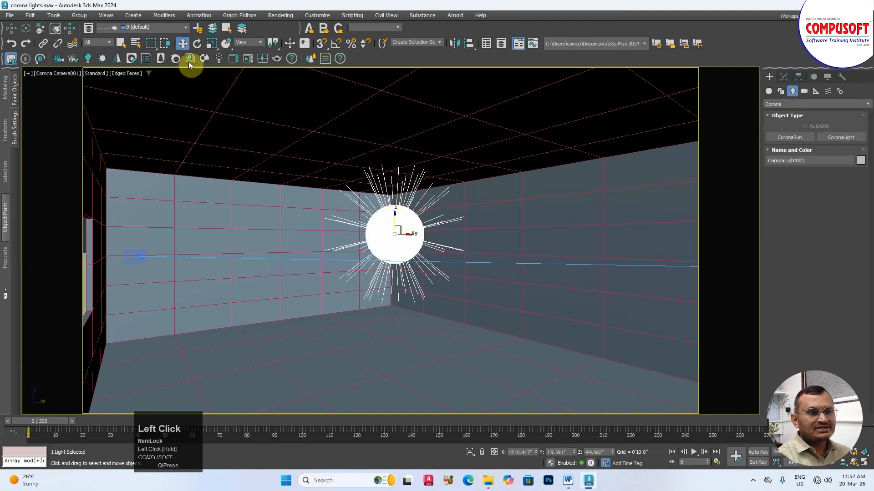
Start the interactive render with the spherical light's parameters shown, and move the render window clear of the light in the camera view
click(250, 58)
drag(310, 84, 280, 85)
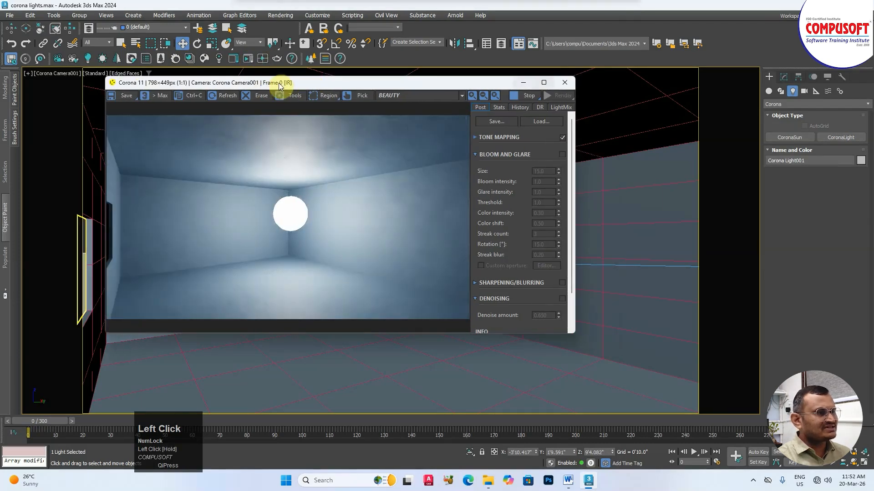
click(784, 77)
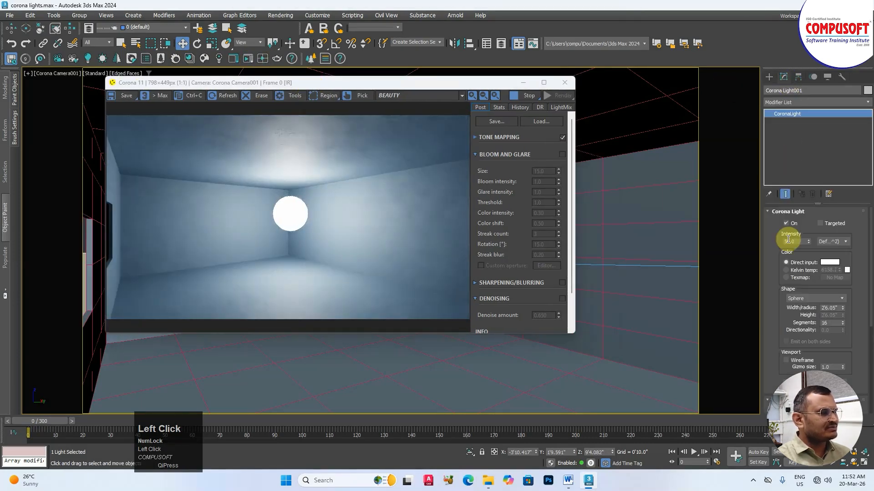
drag(774, 287, 778, 305)
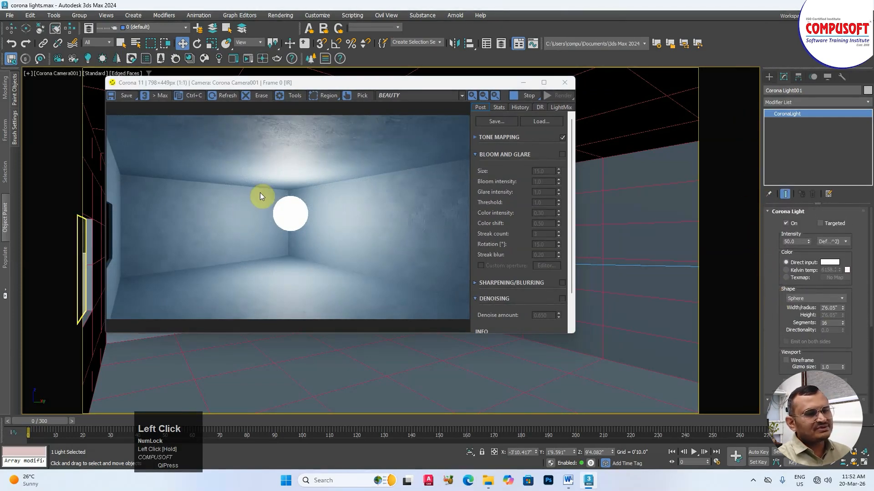
drag(401, 84, 196, 21)
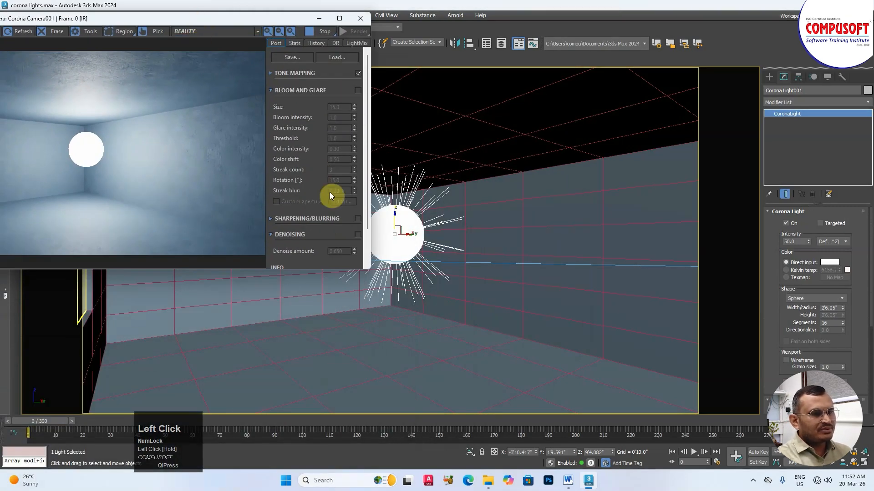
Delete the spherical light and reposition the render window so that it is fully in view
key(Delete)
click(769, 77)
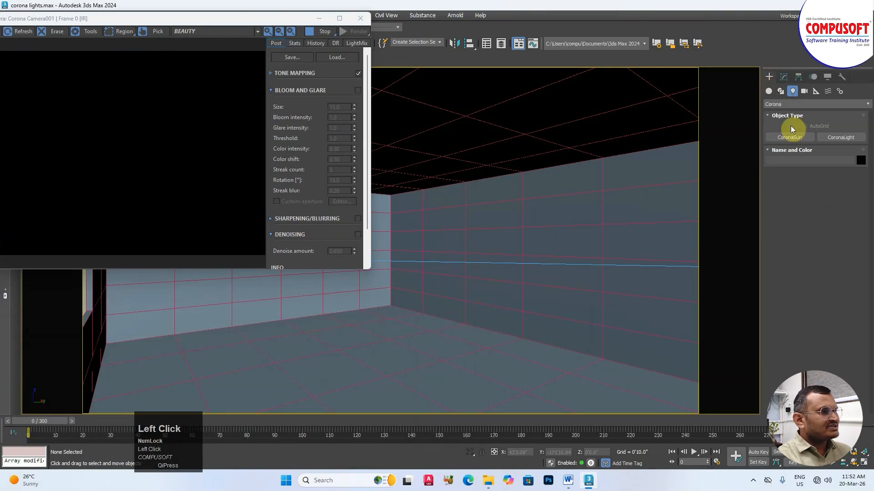
drag(239, 22, 388, 41)
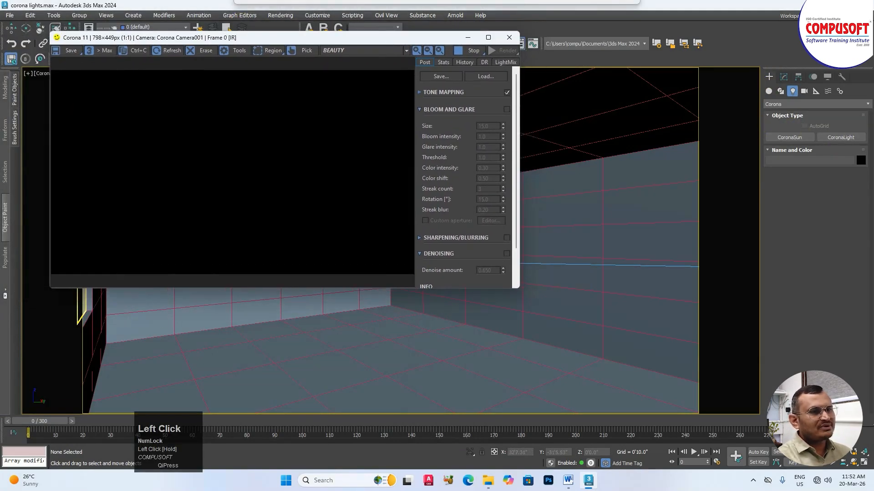
drag(334, 40, 312, 33)
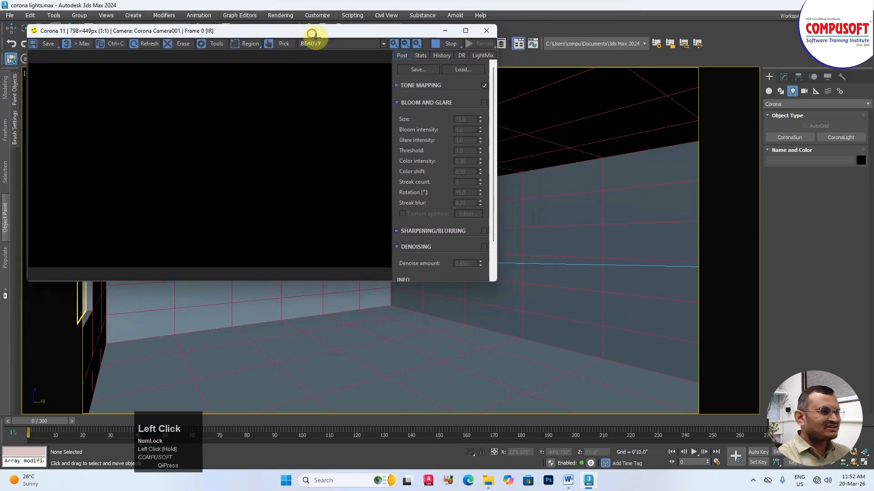
Create a Cylinder-shaped Corona light with a radius of about 1'10" and height of about 2'6" in the camera view, lowered to about 3'1" in Z
click(837, 138)
click(815, 261)
click(807, 288)
drag(377, 364, 380, 296)
click(382, 355)
right_click(385, 350)
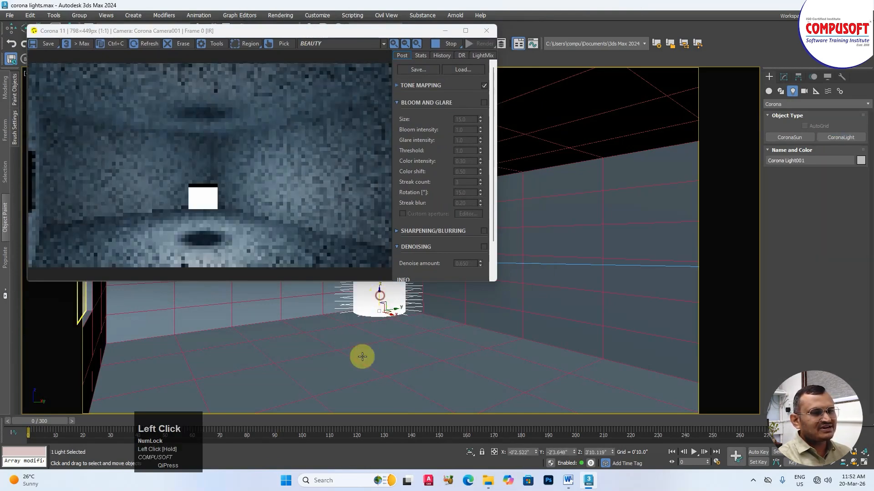
drag(380, 301, 321, 410)
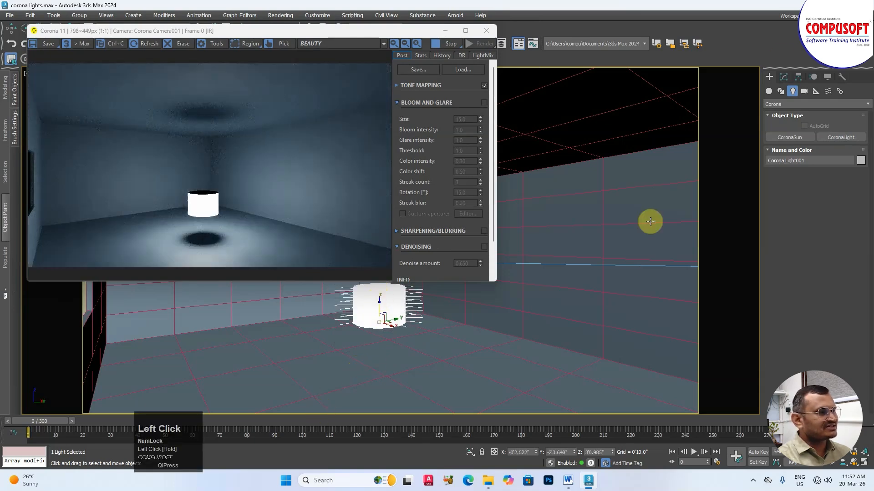
Review the cylindrical light's parameters, then delete the light and close the interactive render
click(784, 77)
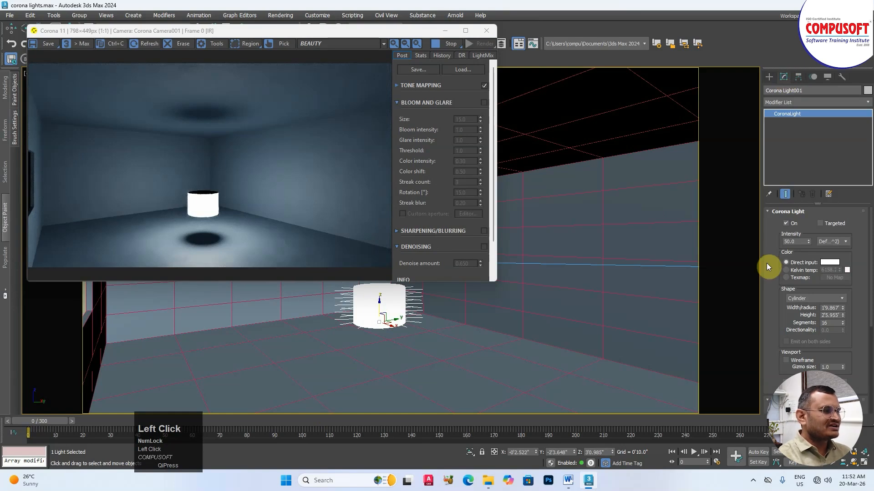
drag(767, 269, 762, 156)
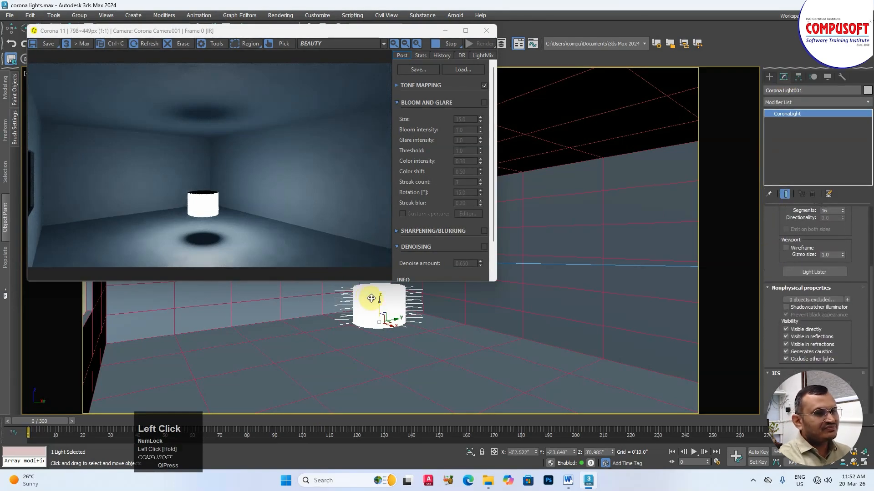
key(Delete)
click(485, 32)
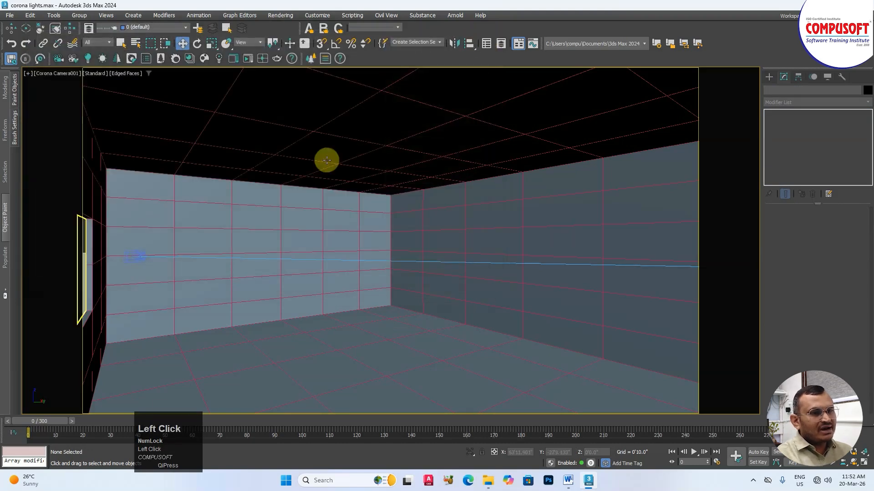
key(space)
right_click(218, 161)
key(space)
key(space)
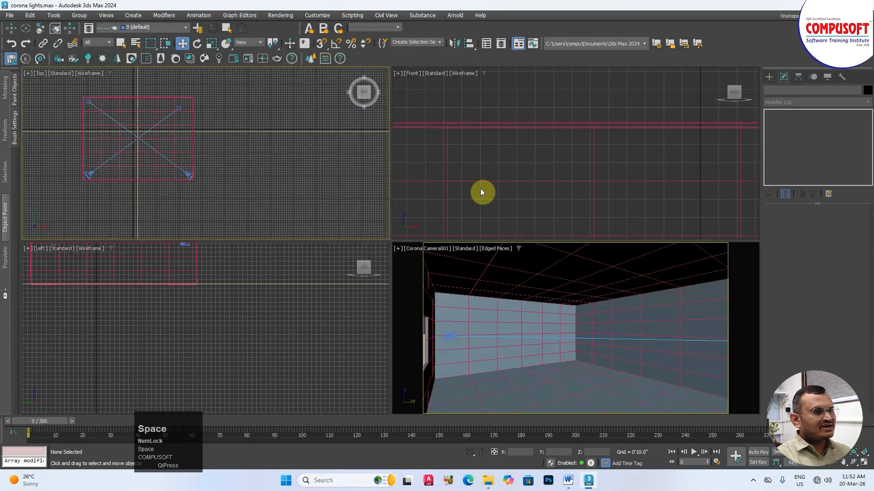
right_click(414, 181)
key(space)
scroll(450, 157, down, 4)
key(space)
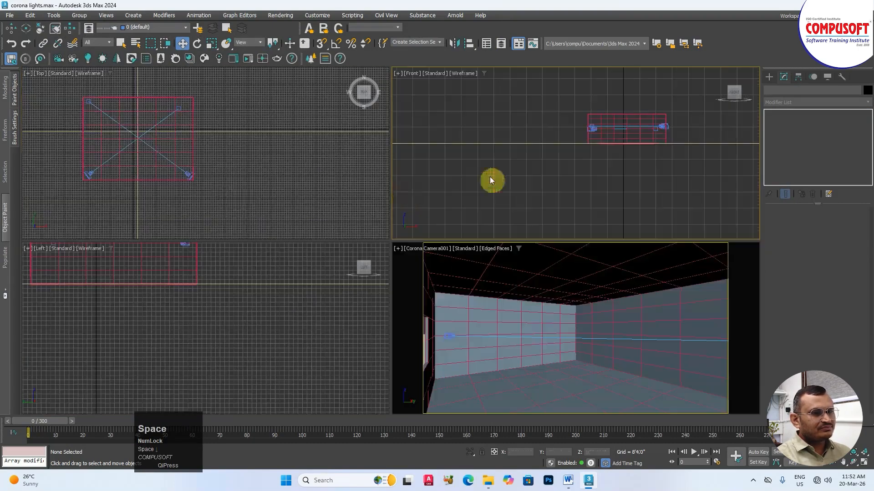
Create a box about 14'2" wide and 10'6" long inside the room outline in the Left view
right_click(173, 271)
key(space)
scroll(180, 278, down, 5)
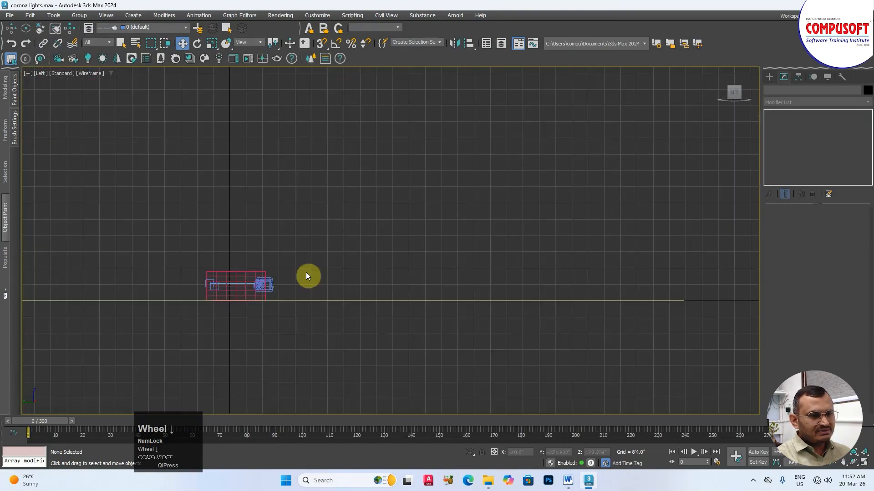
scroll(232, 287, up, 8)
middle_drag(230, 296, 284, 267)
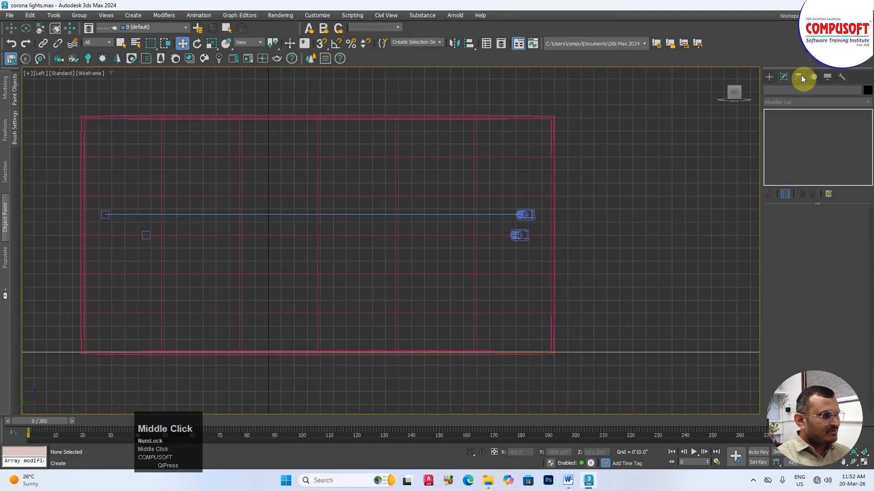
click(769, 76)
click(769, 91)
click(789, 137)
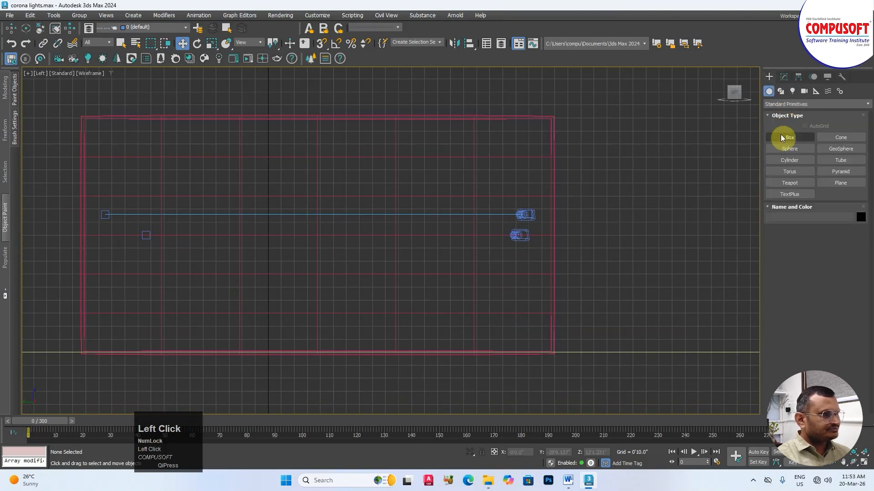
drag(226, 348, 273, 247)
drag(227, 328, 441, 179)
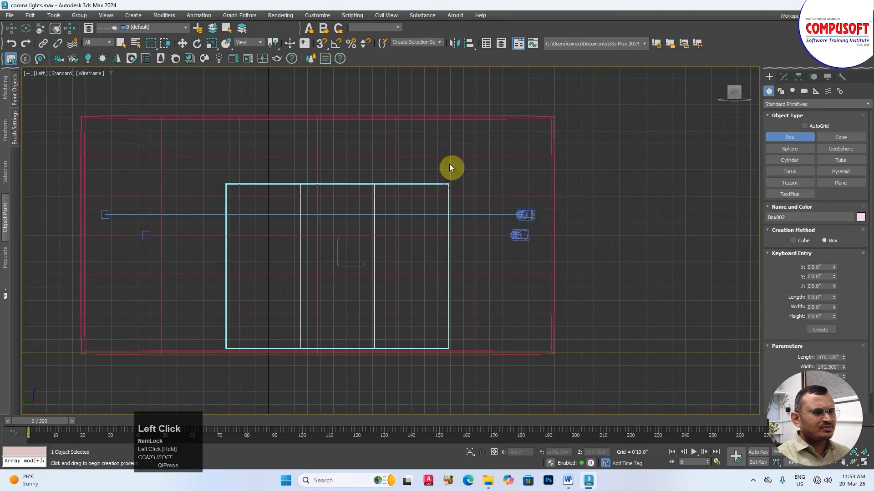
right_click(441, 166)
Move the box towards the room's far wall, to about -16'9" in X, and raise it to about 6'9" in Z
key(space)
key(space)
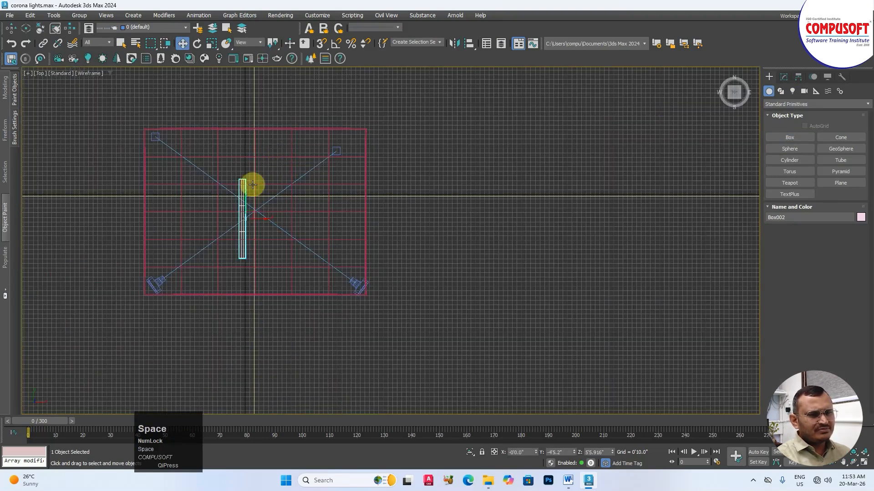
drag(263, 221, 170, 199)
key(space)
right_click(477, 308)
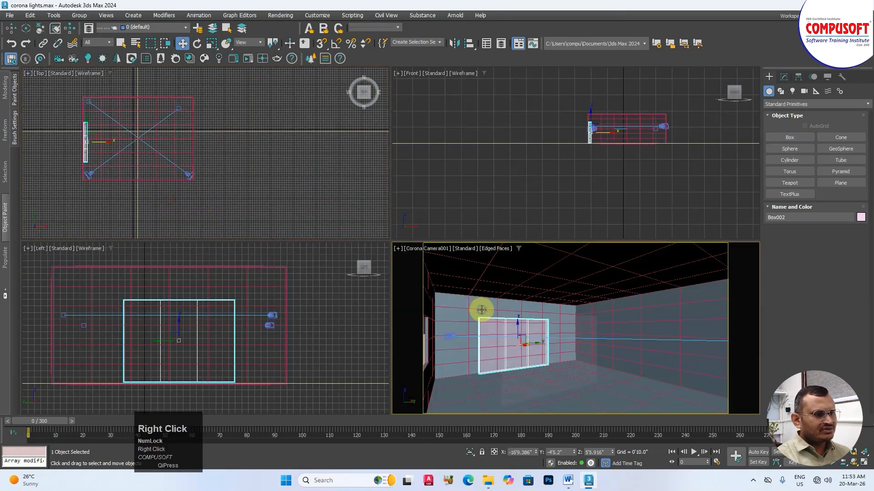
key(space)
drag(292, 253, 278, 246)
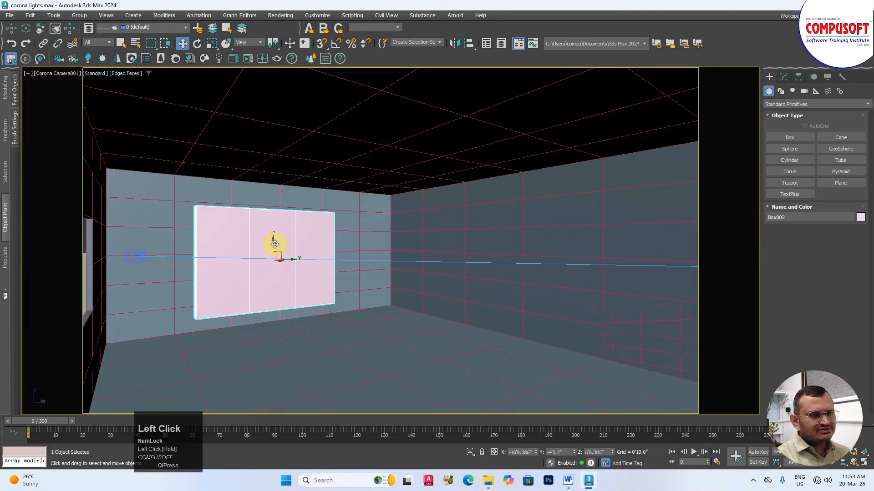
Shift the box slightly away from the wall in the Top view, leaving a gap behind it
key(space)
key(space)
scroll(148, 182, up, 5)
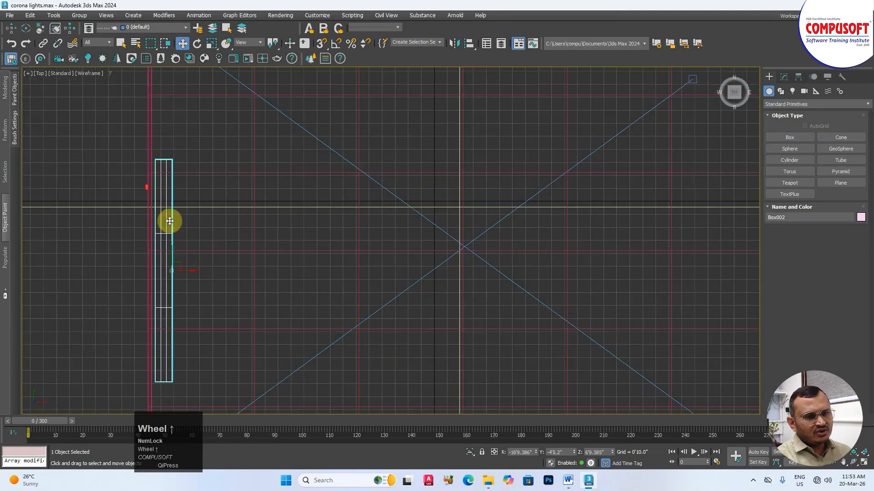
drag(172, 268, 191, 270)
Create a Rectangle-shaped Corona light about 13'0" by 9'2" just inside the box's outline in the Left view
key(space)
right_click(250, 306)
key(space)
scroll(444, 216, down, 5)
click(381, 234)
scroll(382, 234, up, 3)
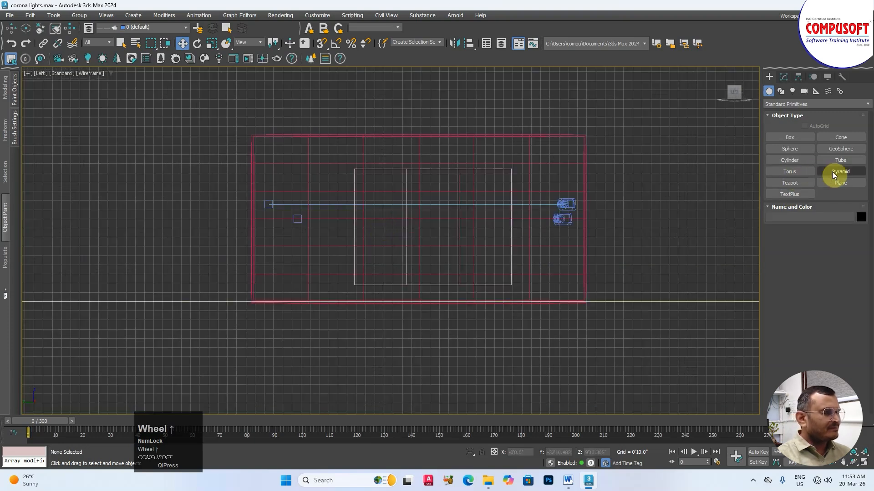
click(792, 91)
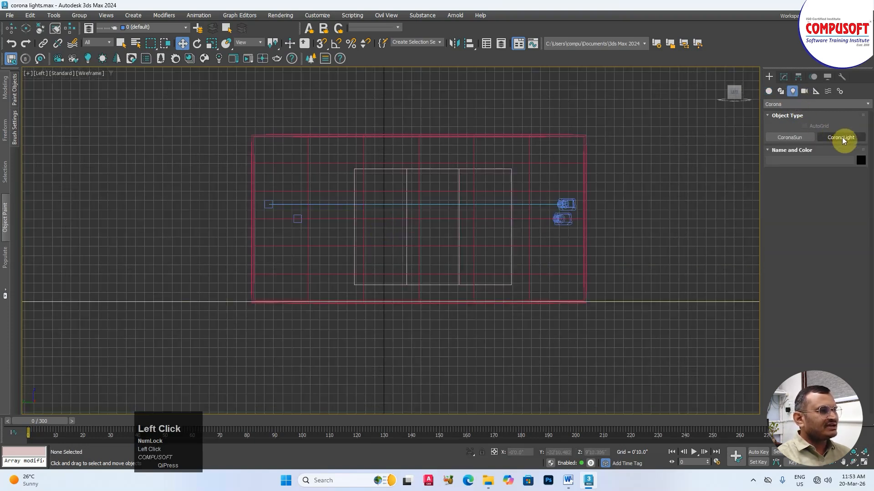
click(841, 138)
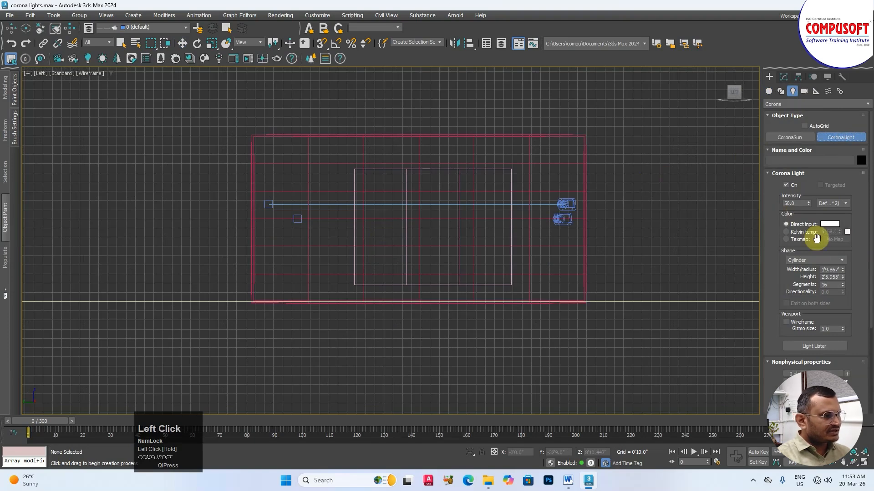
click(809, 274)
scroll(436, 237, up, 3)
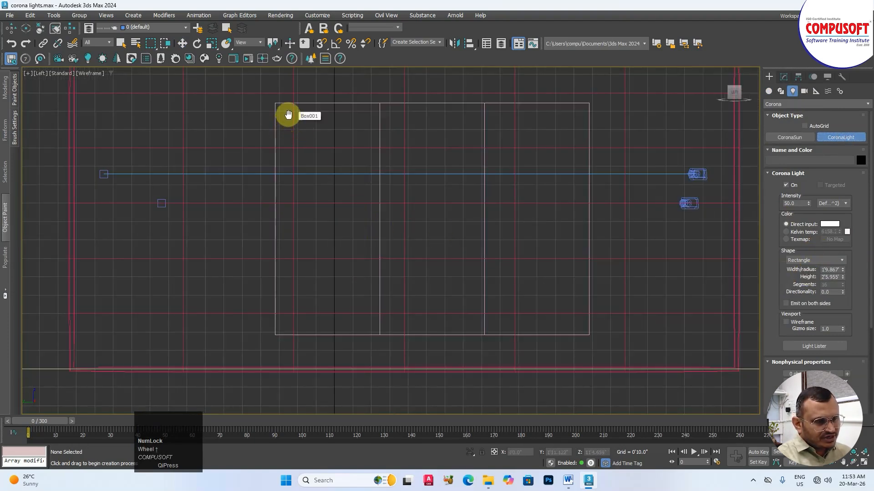
drag(289, 117, 576, 321)
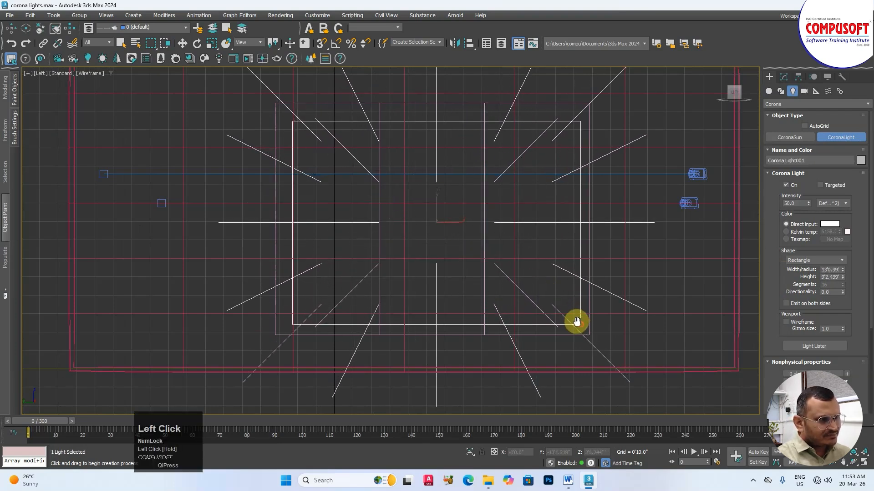
right_click(589, 239)
Move the rectangular light between the wall and the box in the Top view, to about -17'9" in X, and show its parameters
key(alt+w)
key(alt+w)
scroll(532, 239, down, 2)
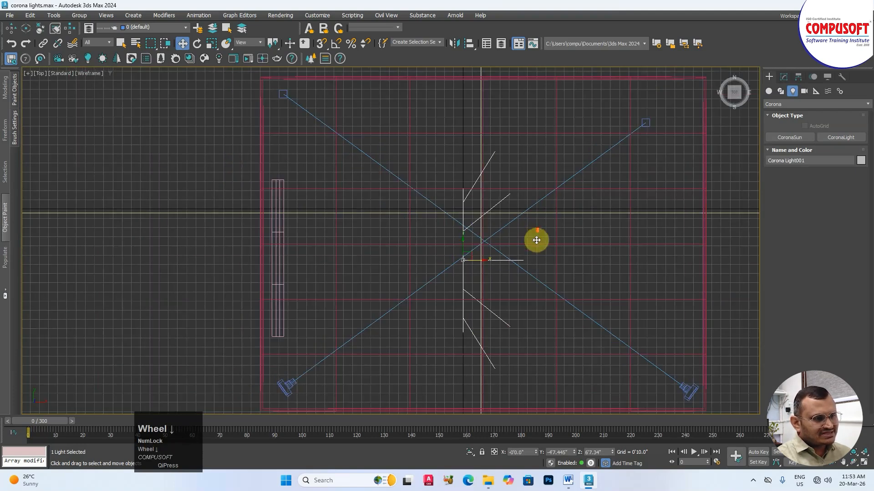
click(475, 262)
drag(474, 261, 285, 258)
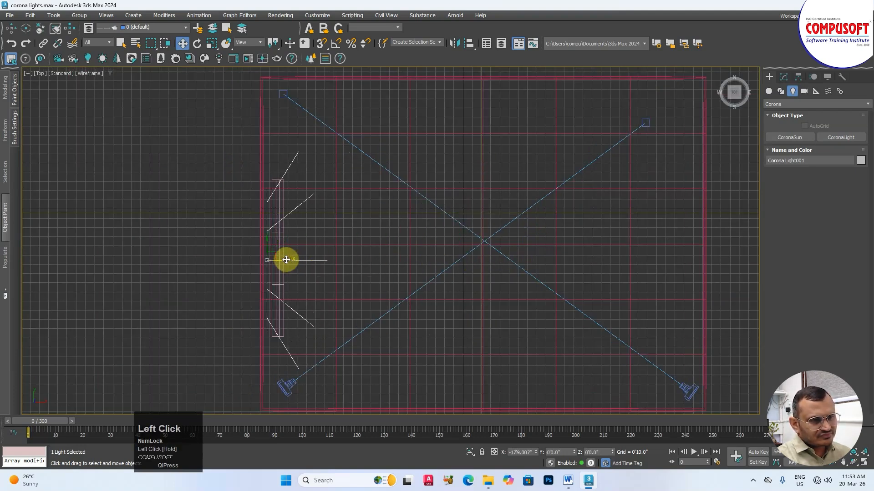
click(783, 76)
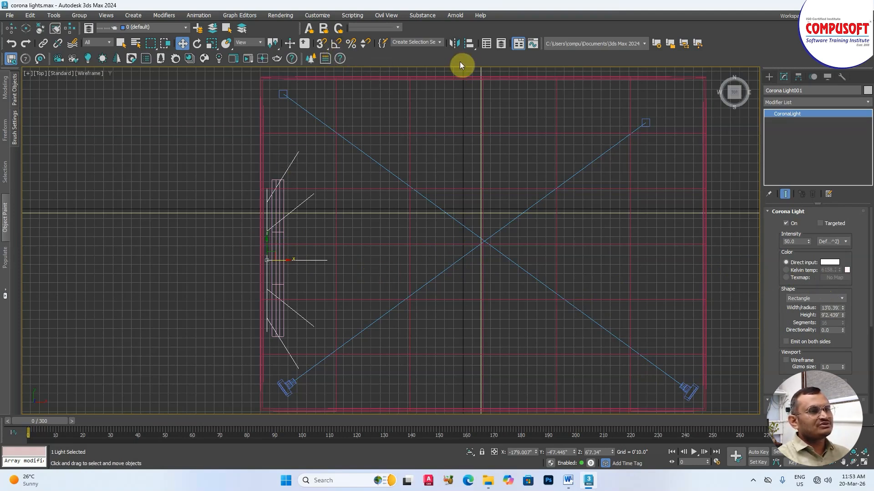
Mirror the light about the X axis without cloning and nudge it towards the box, to about -17'7" in X
click(453, 42)
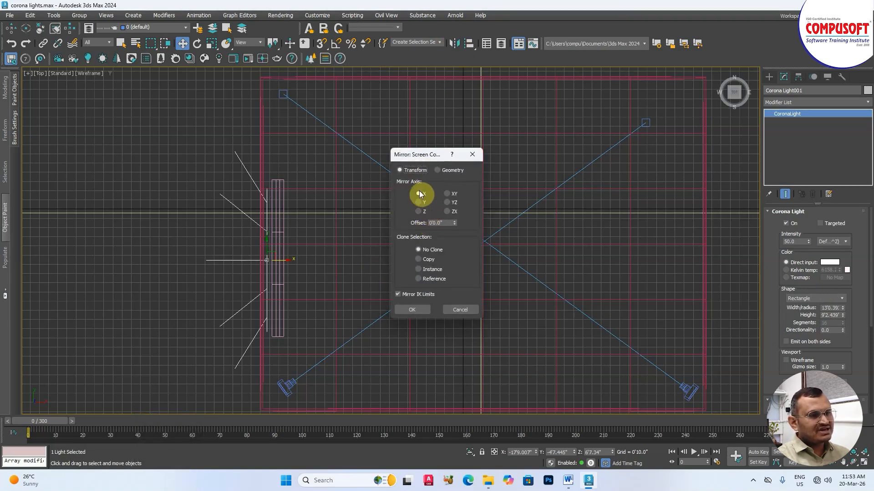
click(413, 309)
scroll(267, 253, up, 6)
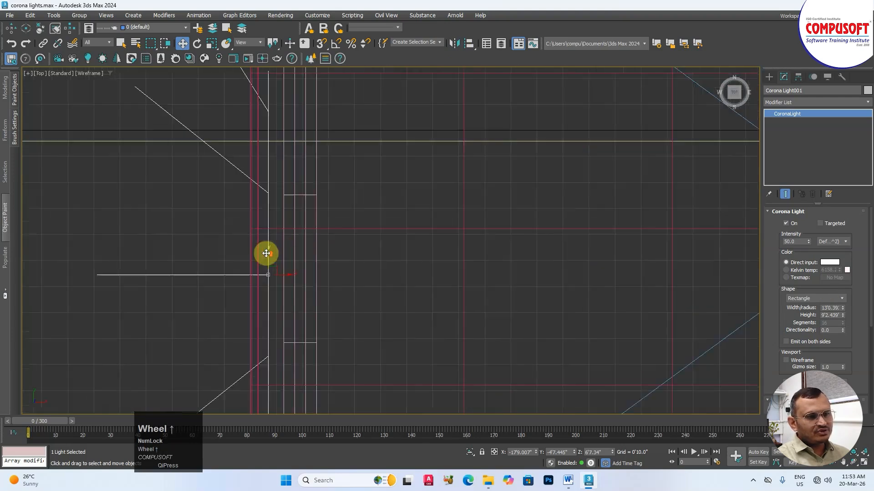
drag(284, 285, 290, 286)
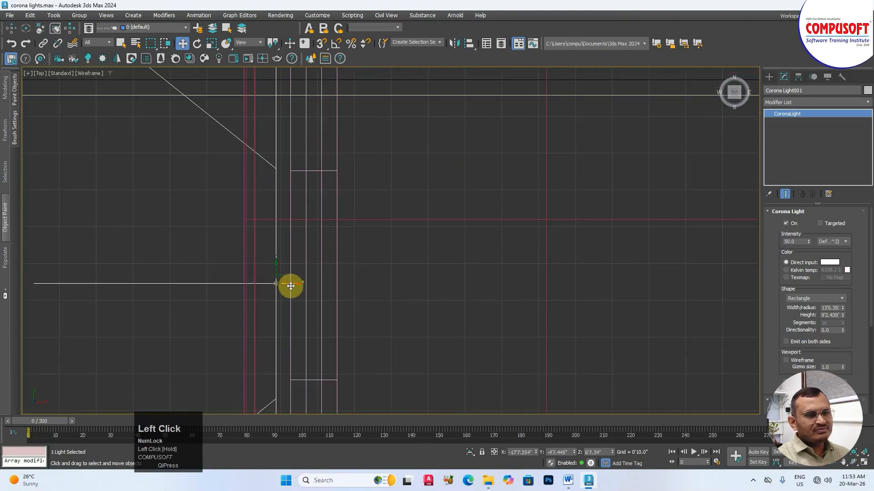
Maximize the Corona Camera001 view and start the interactive render
key(space)
right_click(522, 311)
key(space)
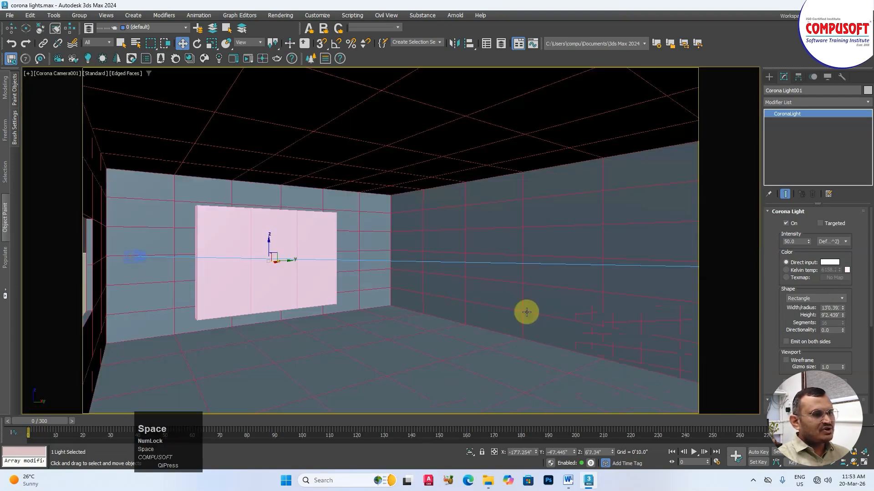
click(249, 59)
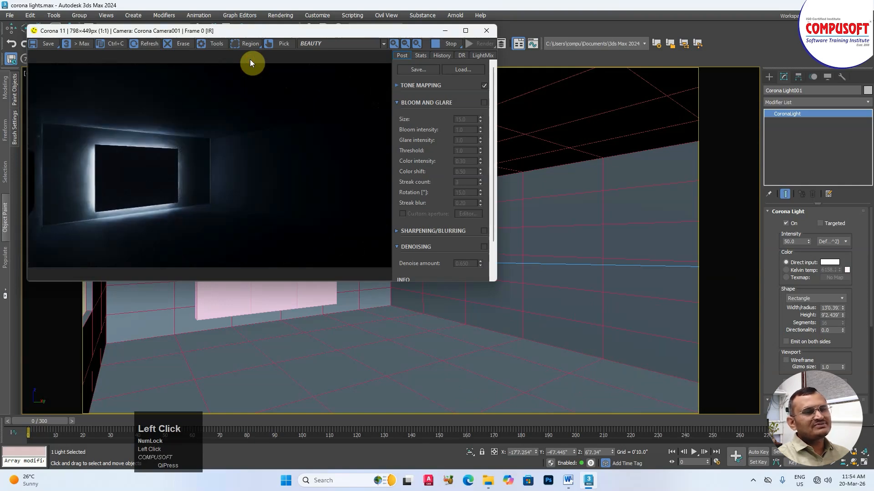
Change the rectangular light's direct input colour from white to yellow and set its intensity to 69.0
click(829, 263)
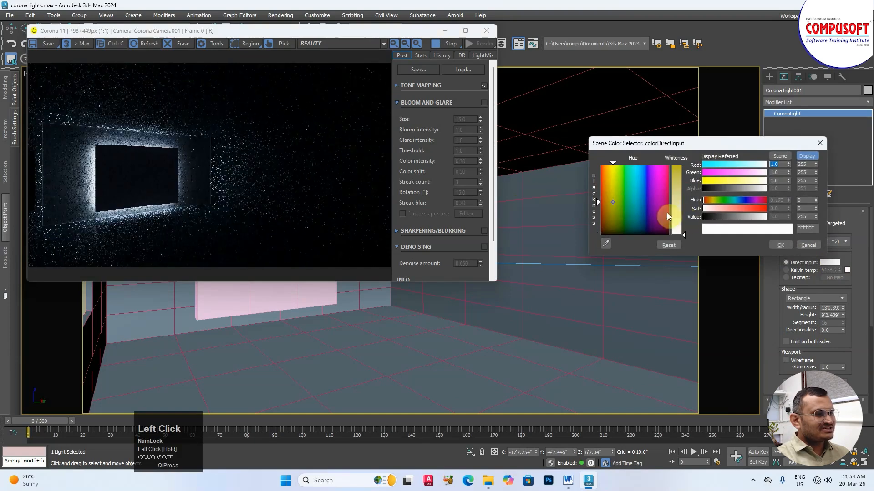
click(608, 177)
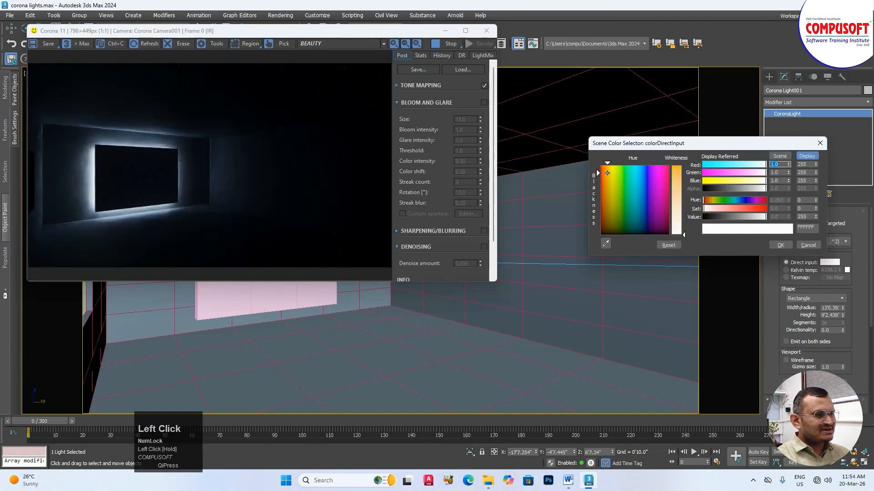
drag(683, 233, 684, 167)
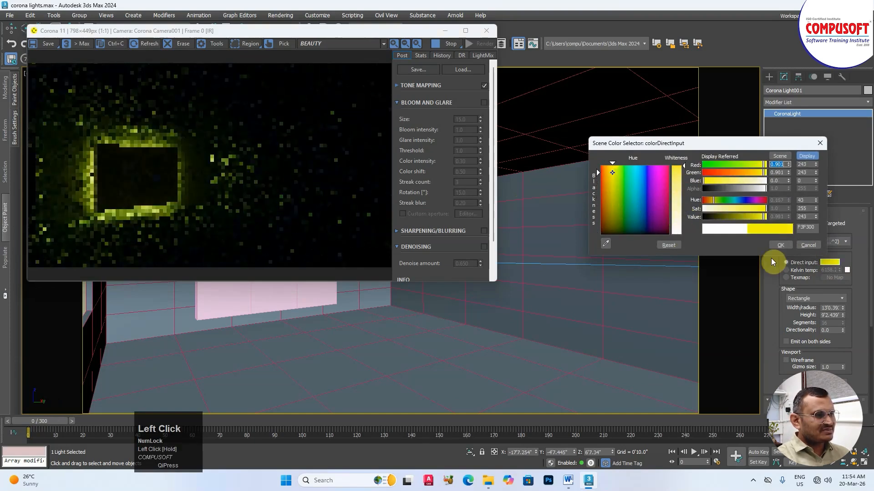
drag(639, 192, 656, 208)
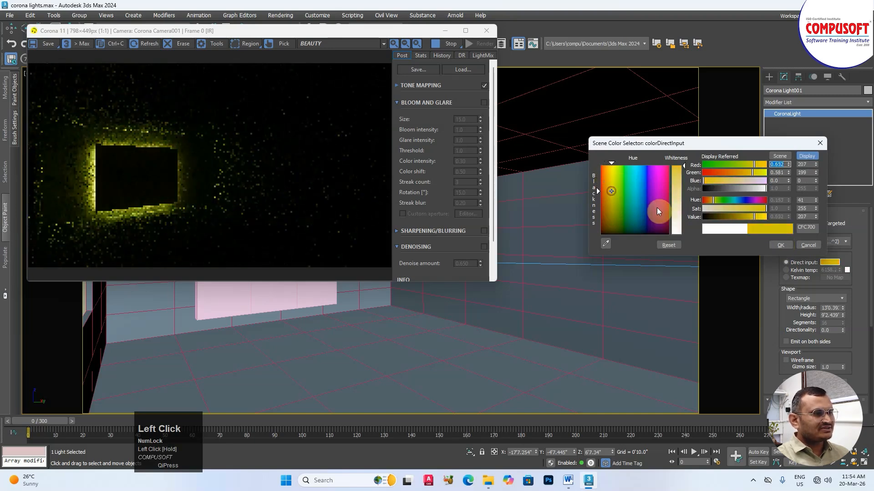
click(780, 245)
drag(808, 244, 807, 223)
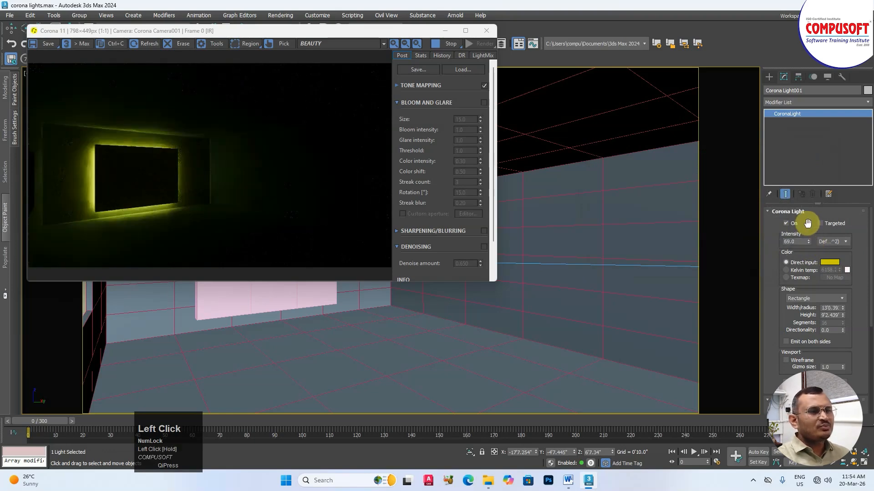
Create a second rectangular Corona light inside the room in the Top view, centred at about X 9'6", Y 2'7"
drag(400, 35, 386, 265)
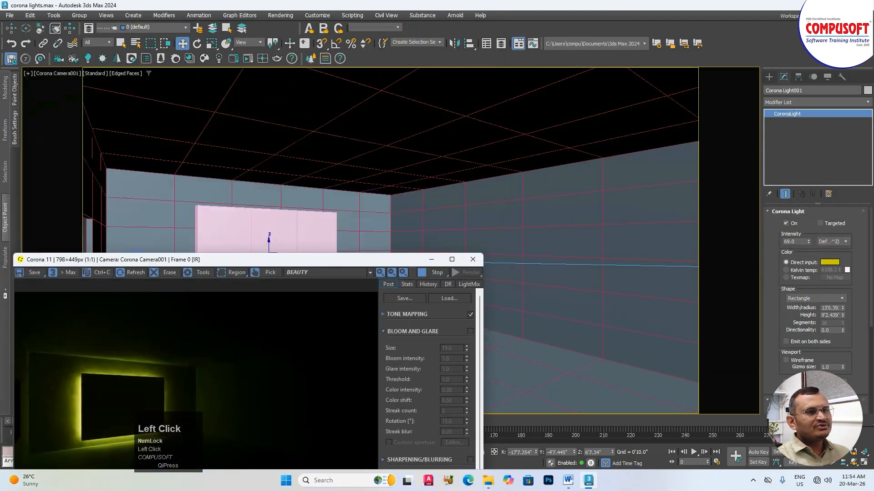
key(alt+w)
right_click(214, 122)
key(alt+w)
scroll(364, 145, up, 3)
middle_drag(364, 145, 433, 133)
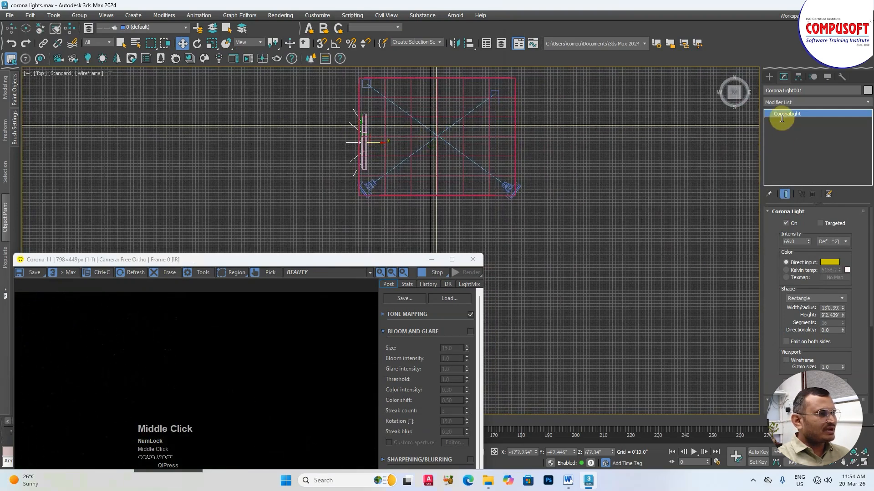
click(770, 78)
click(833, 136)
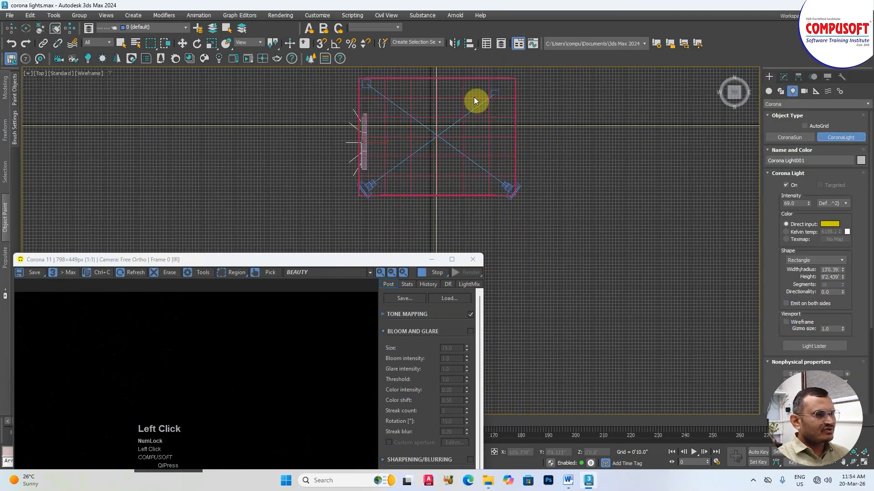
scroll(473, 102, up, 2)
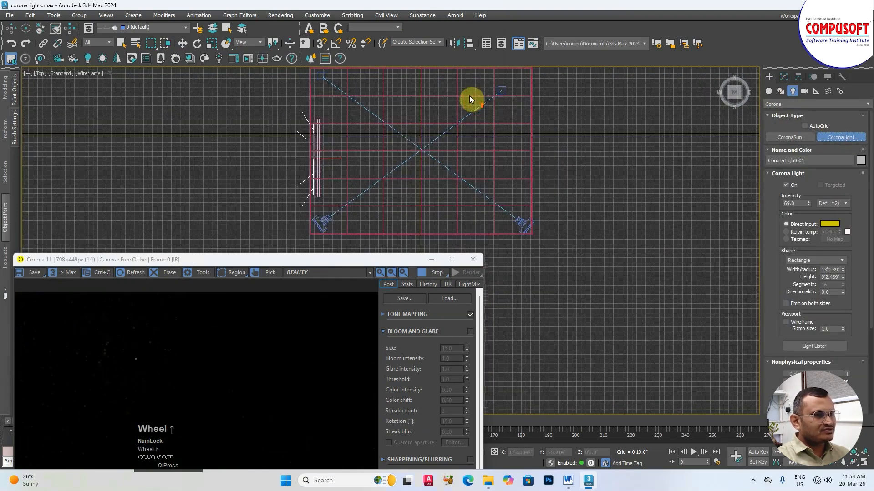
click(435, 96)
right_click(479, 127)
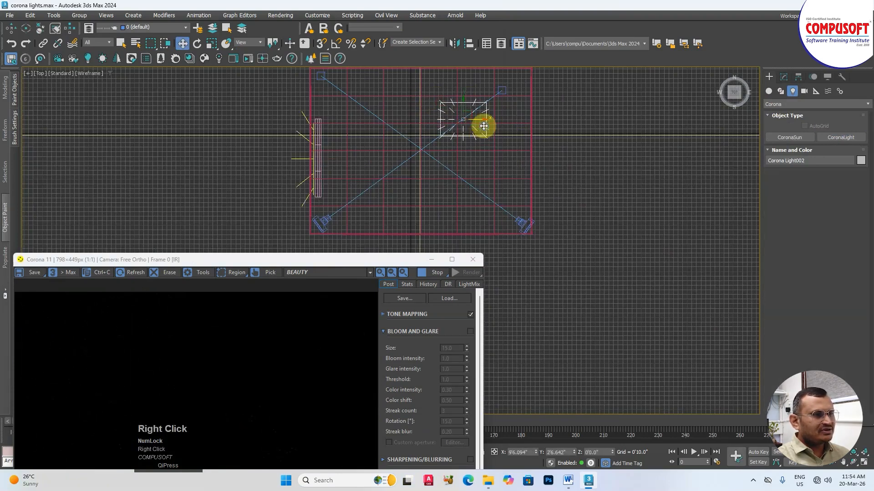
Raise the new light to just below the ceiling in the Front view, about 14'1" in Z, and maximize the Corona Camera001 view
key(alt+w)
key(alt+w)
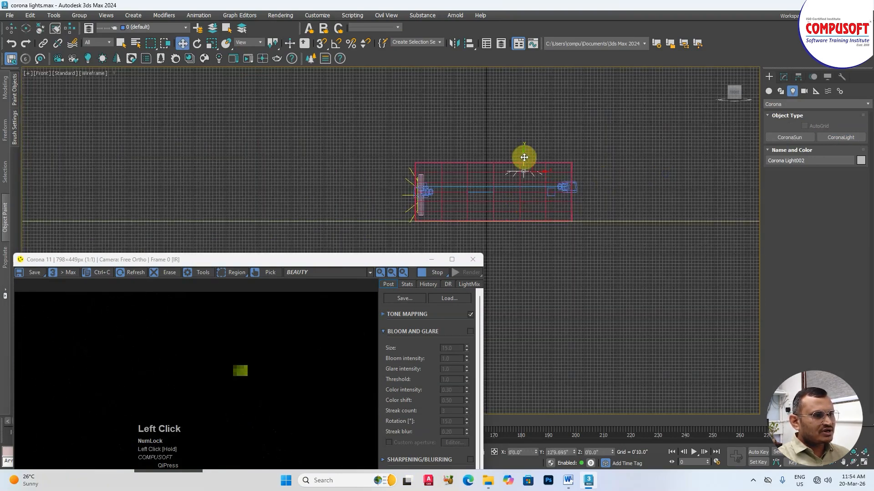
key(alt+w)
right_click(693, 283)
key(alt+w)
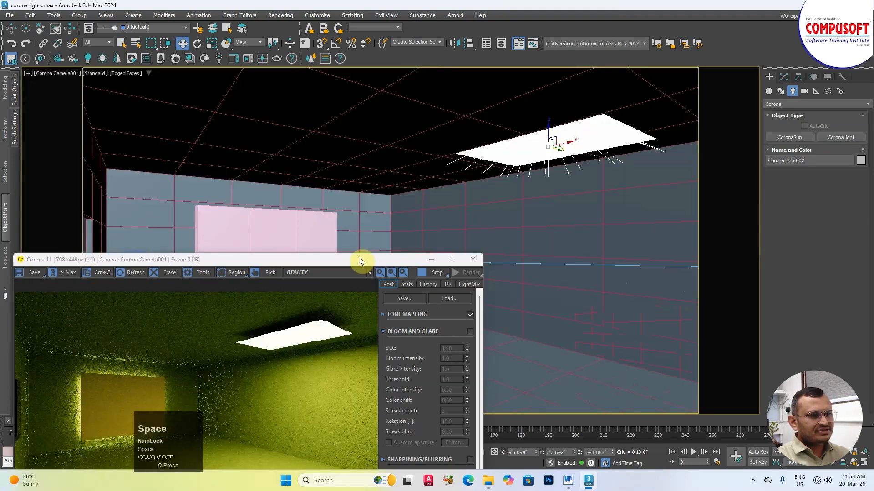
Reposition the render window to inspect the room lit by both lights, and delete the ceiling light
drag(360, 258, 394, 145)
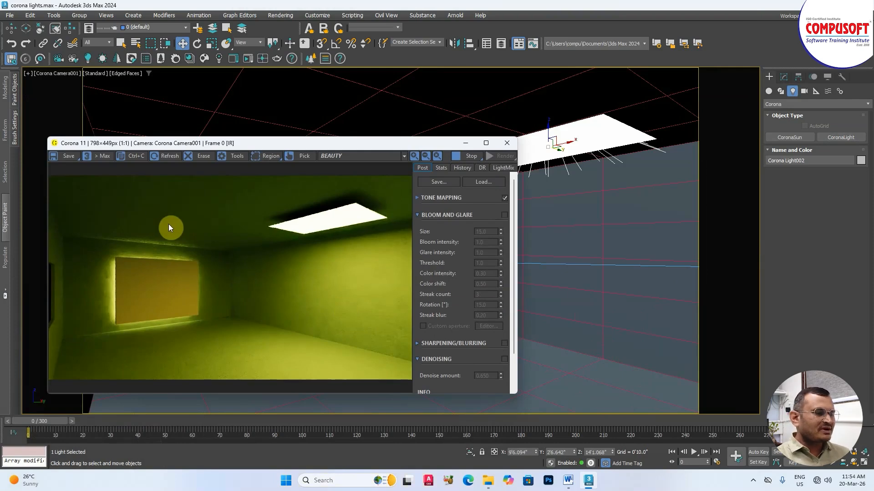
drag(399, 145, 339, 93)
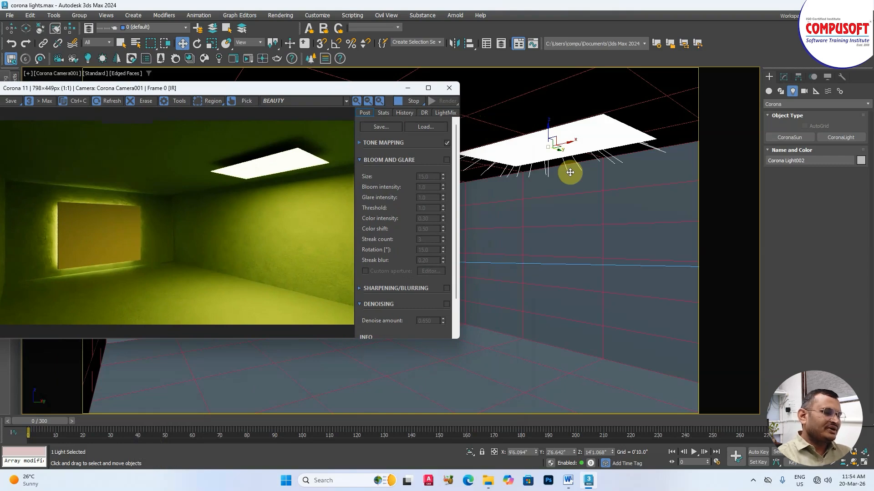
key(Delete)
Close the render window, select the rectangular light behind the box in the Top view, and return to the maximized camera view
drag(296, 98, 356, 114)
click(508, 104)
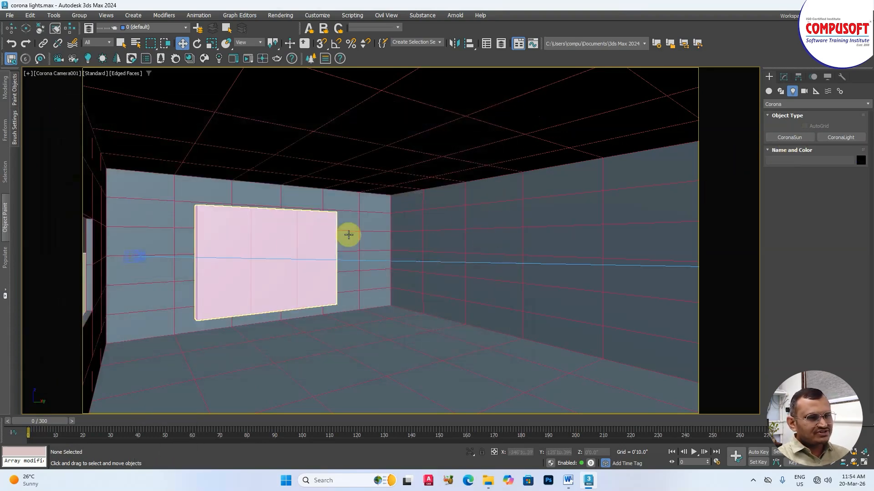
key(space)
right_click(190, 205)
key(space)
scroll(308, 182, up, 5)
click(293, 175)
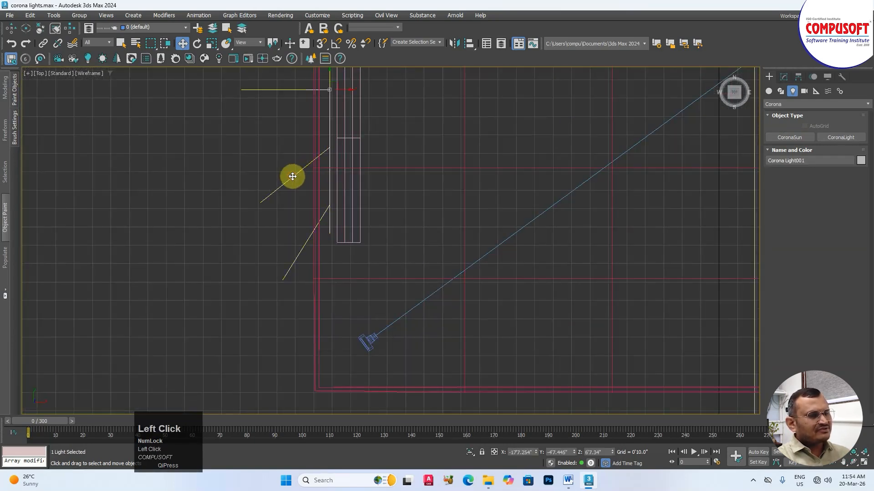
key(space)
right_click(556, 327)
key(space)
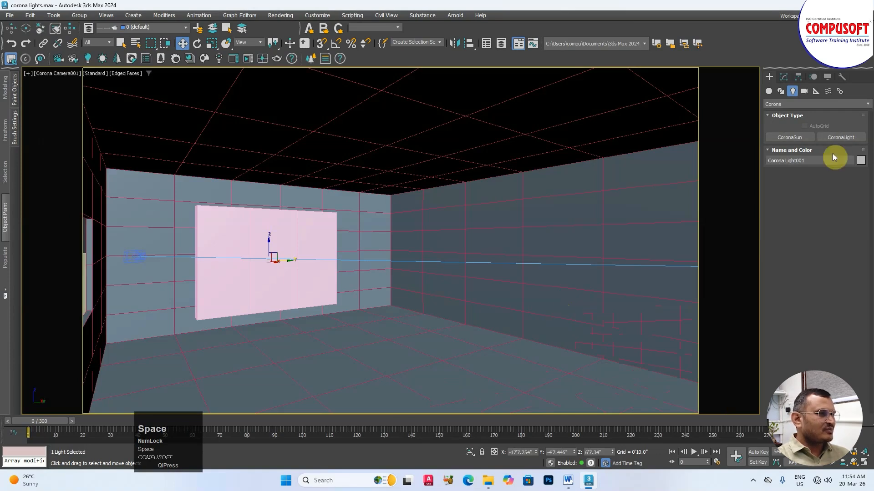